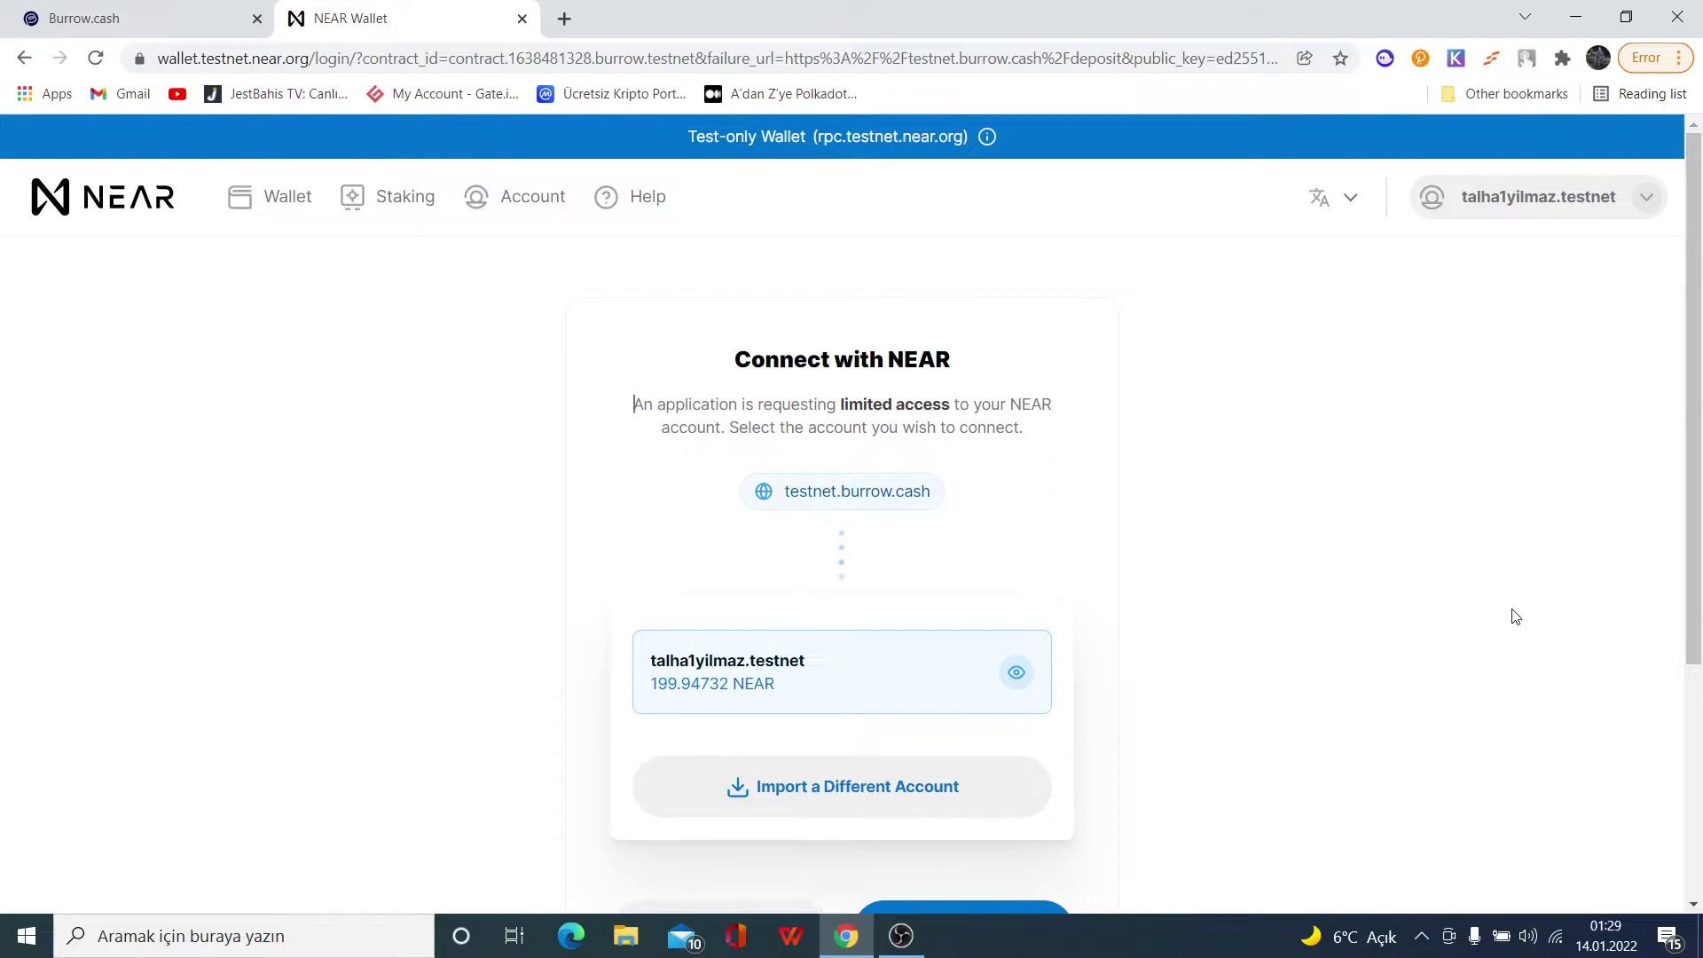
Step: Switch to the Burrow page and log out of the connected testnet account
click(85, 17)
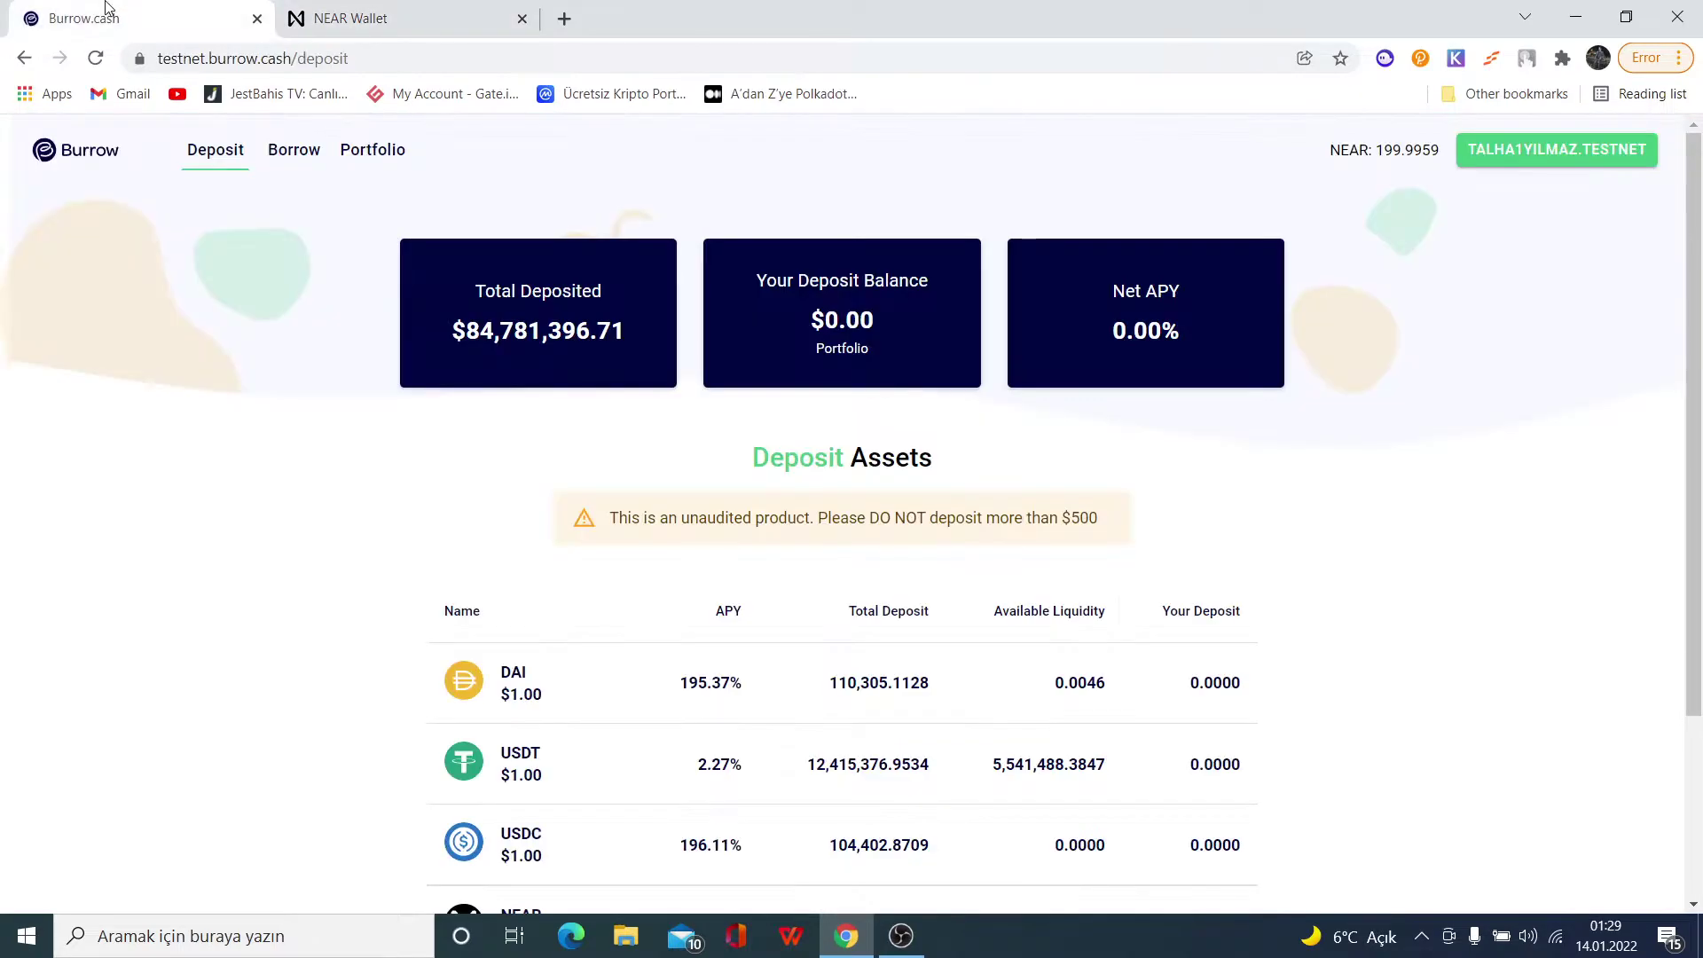
mouse_move(1599, 158)
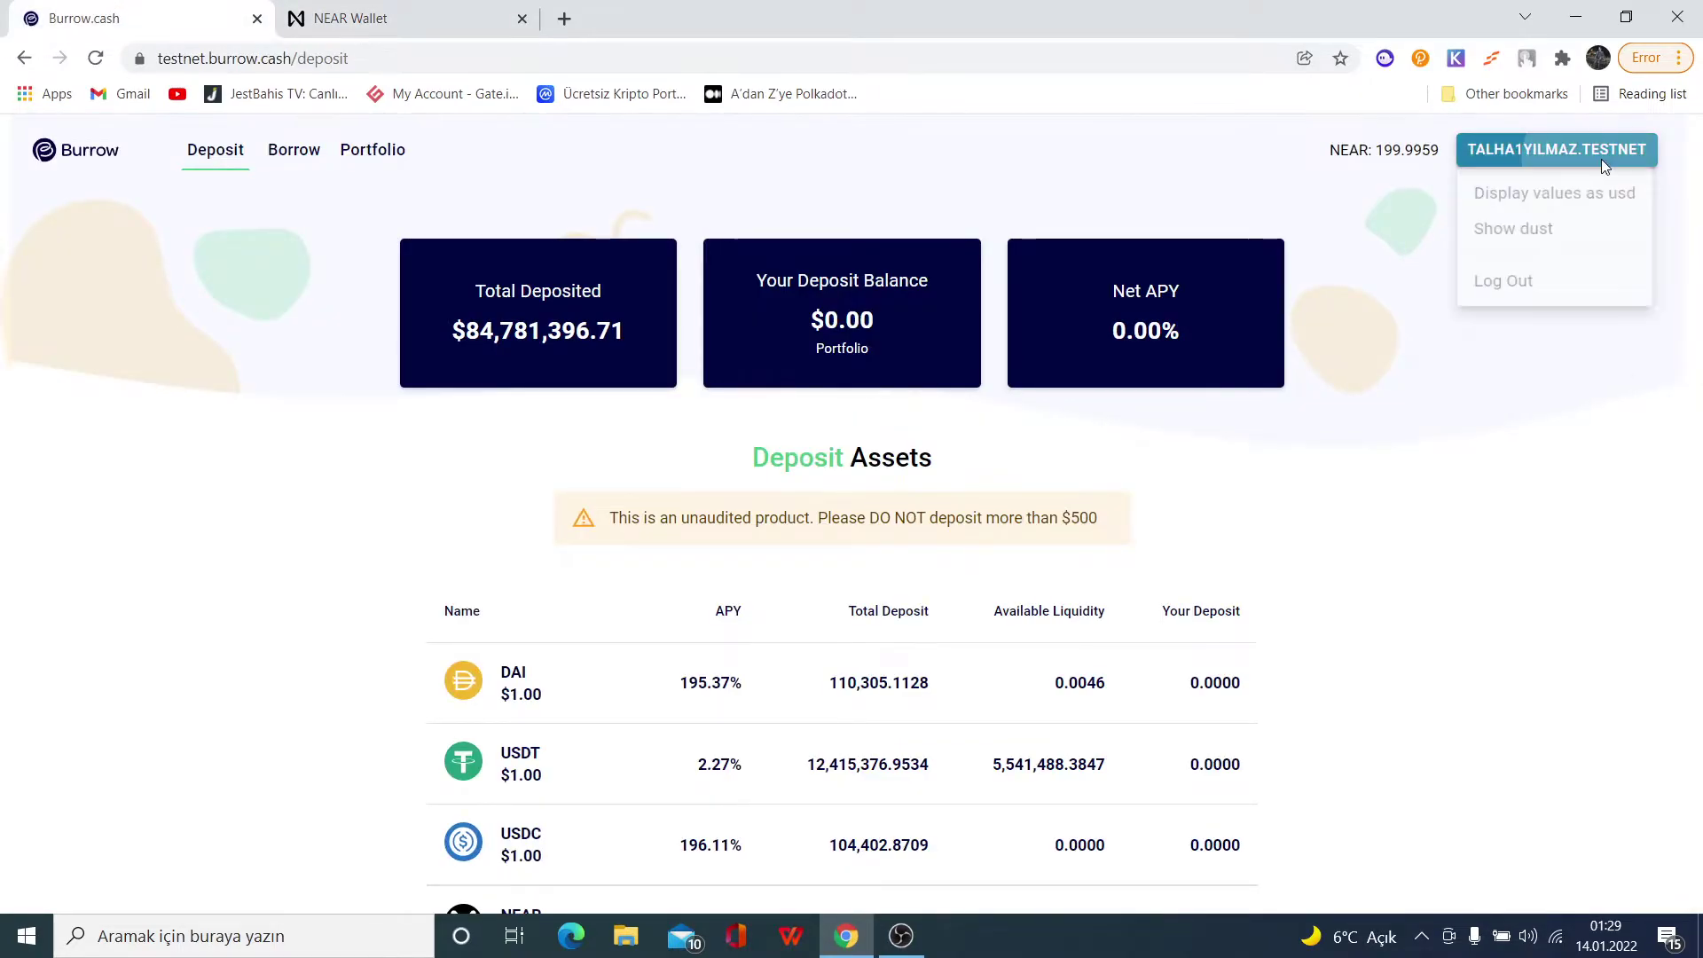
click(1508, 282)
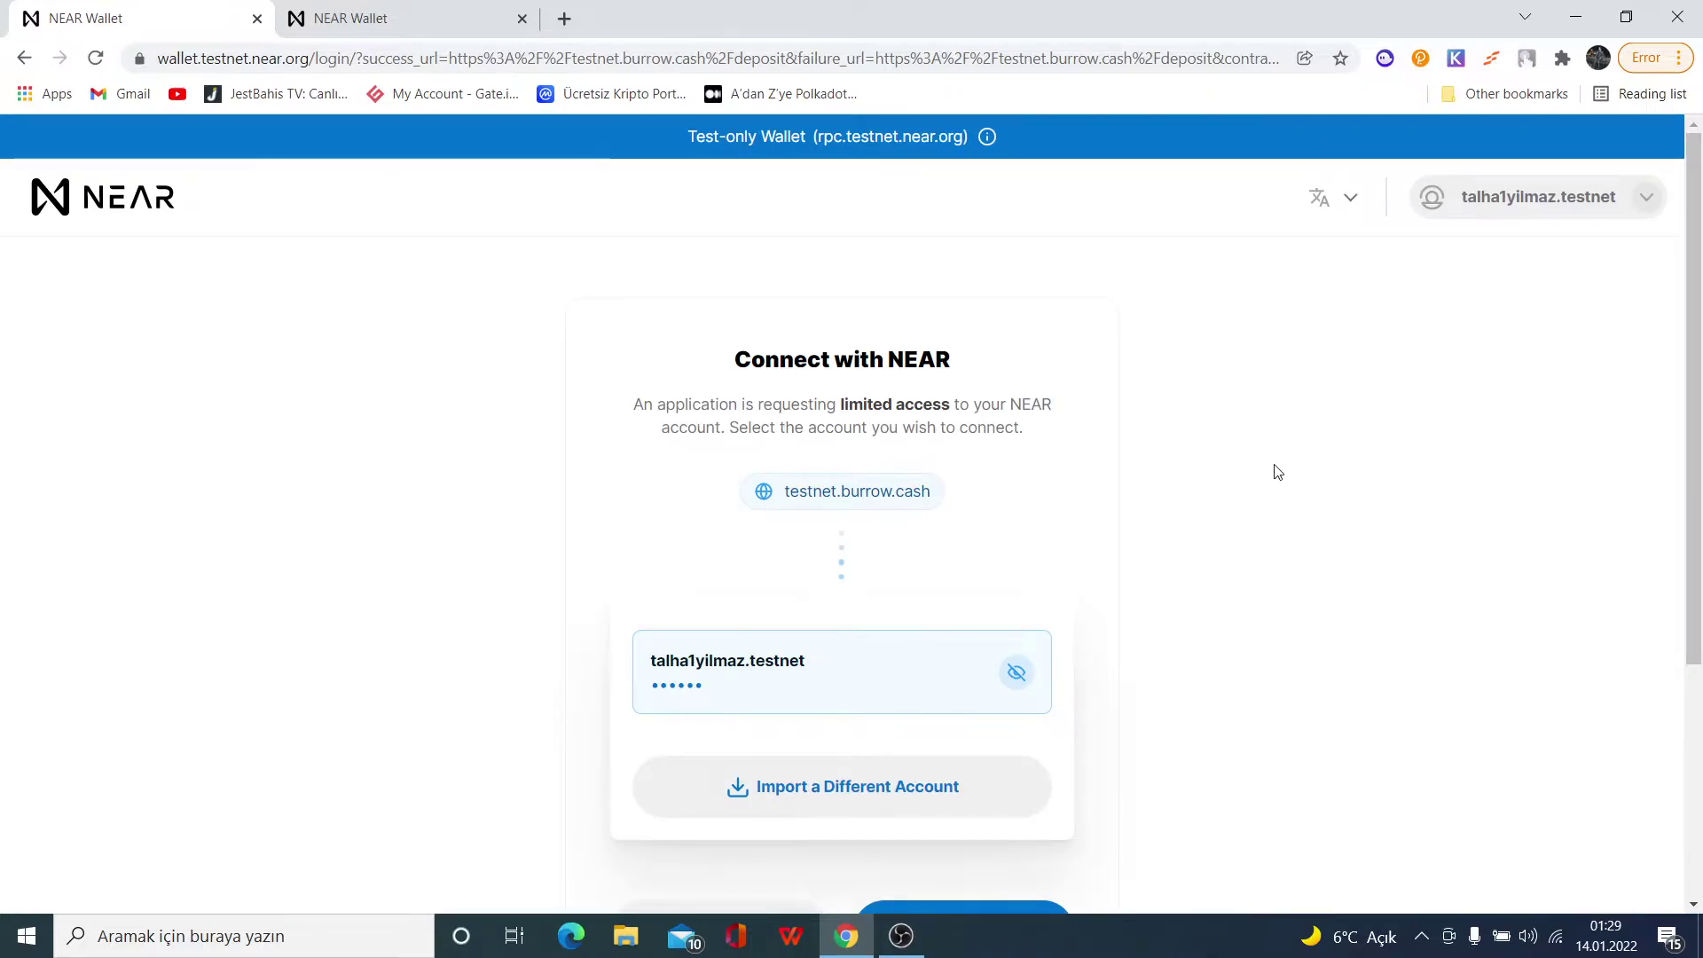
Step: Reconnect the NEAR testnet wallet to testnet.burrow.cash with limited permissions for the existing account
click(24, 58)
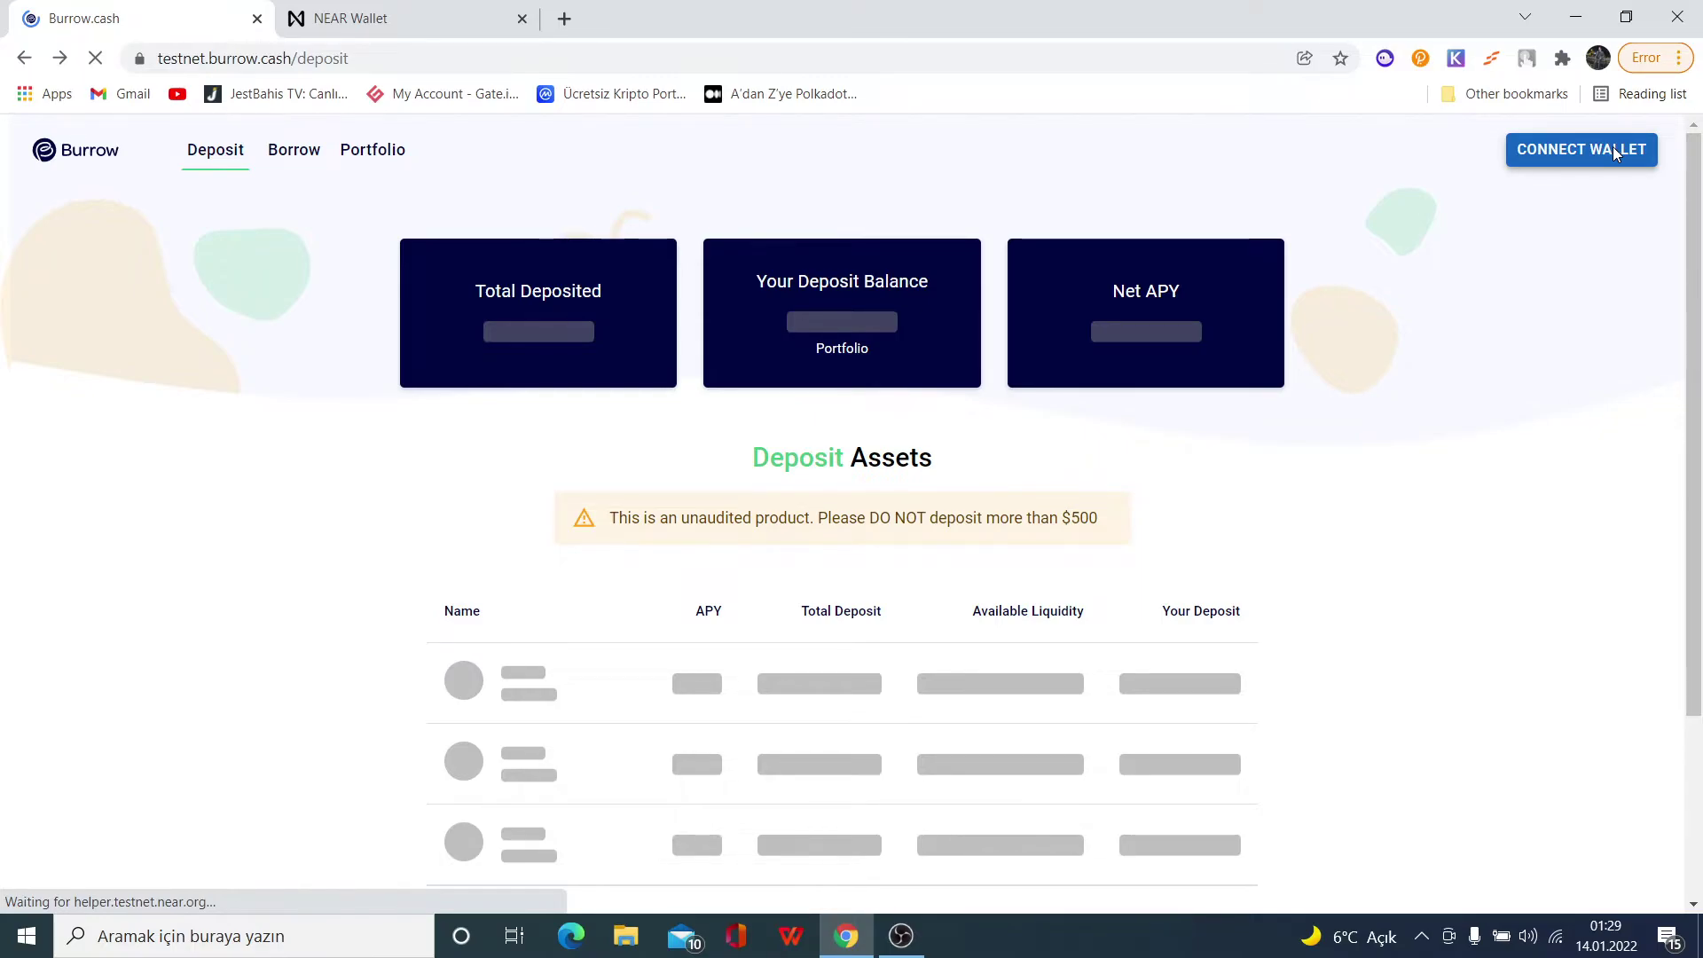
click(1614, 153)
click(996, 623)
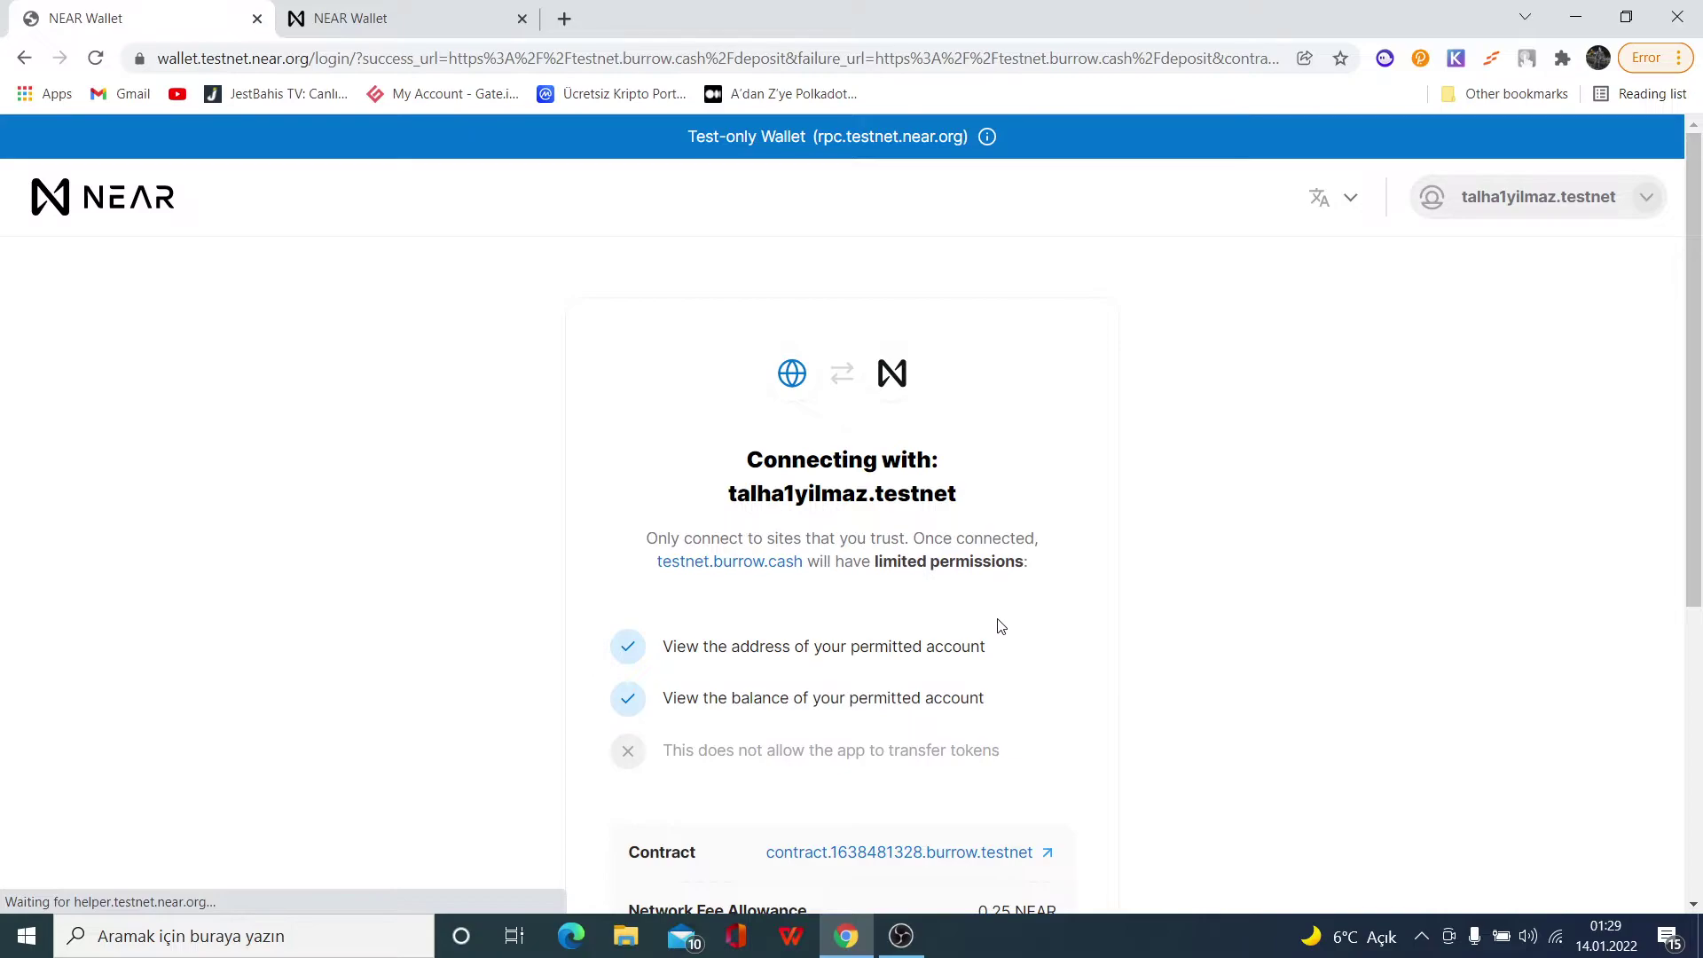
scroll(958, 728, down, 3)
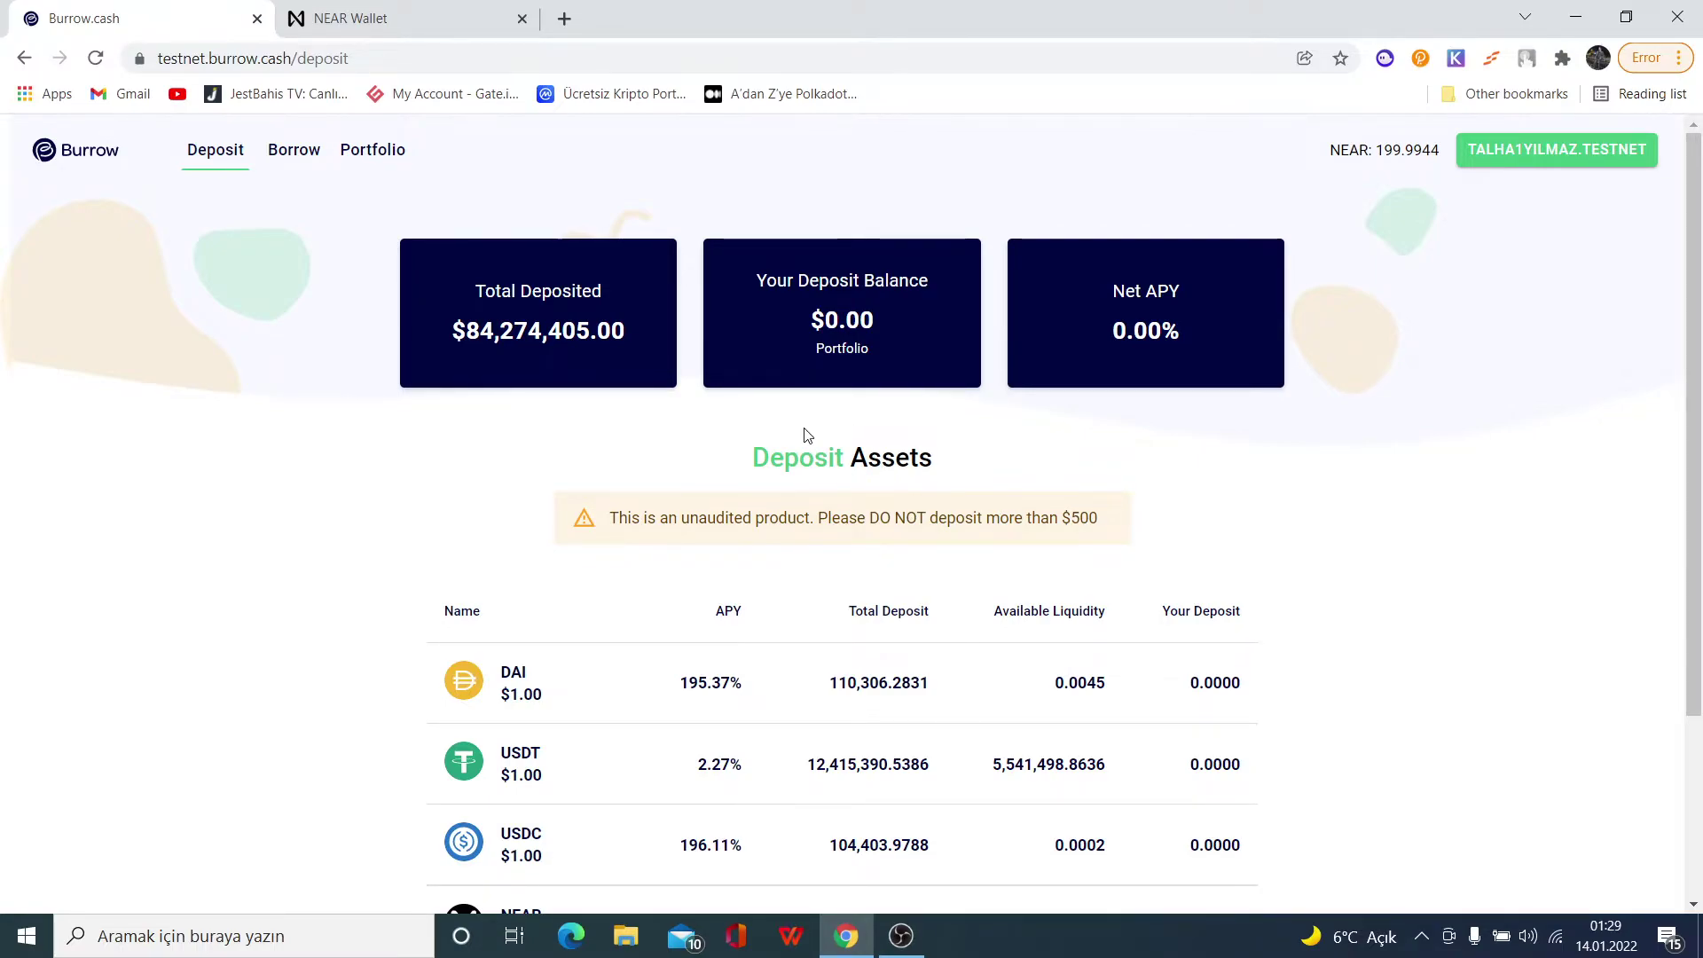
Step: Open the supply form for NEAR in the deposit assets list and activate its amount for editing
scroll(559, 635, down, 3)
scroll(636, 697, up, 3)
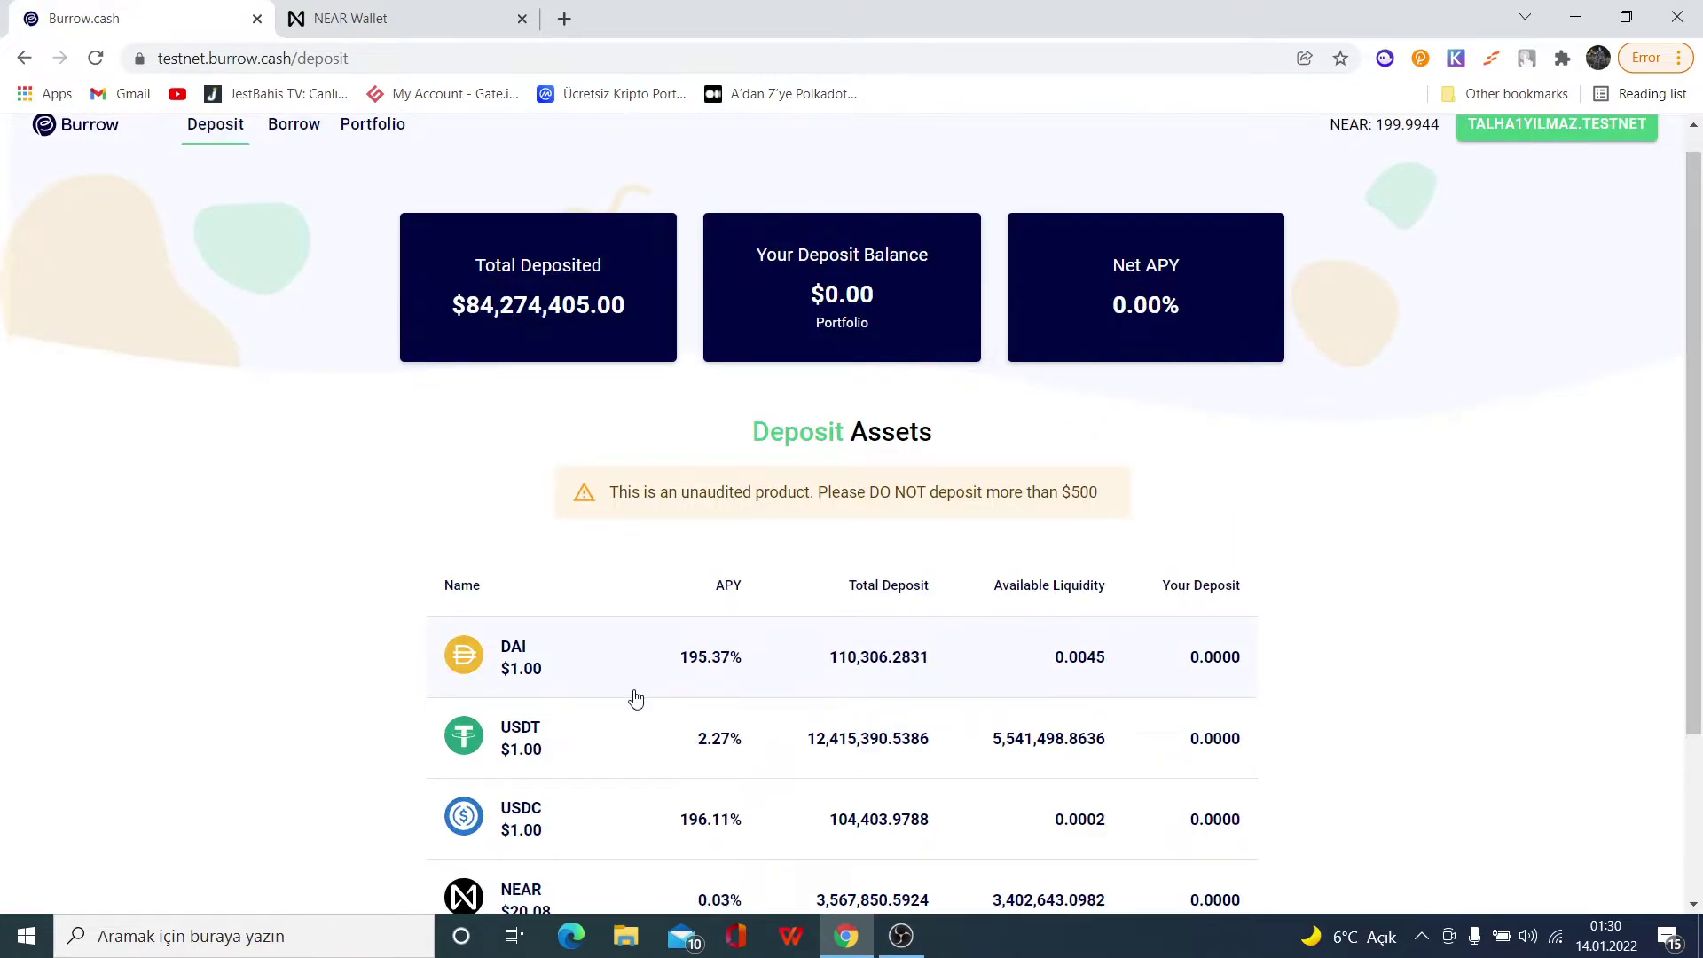
scroll(636, 698, down, 3)
click(674, 677)
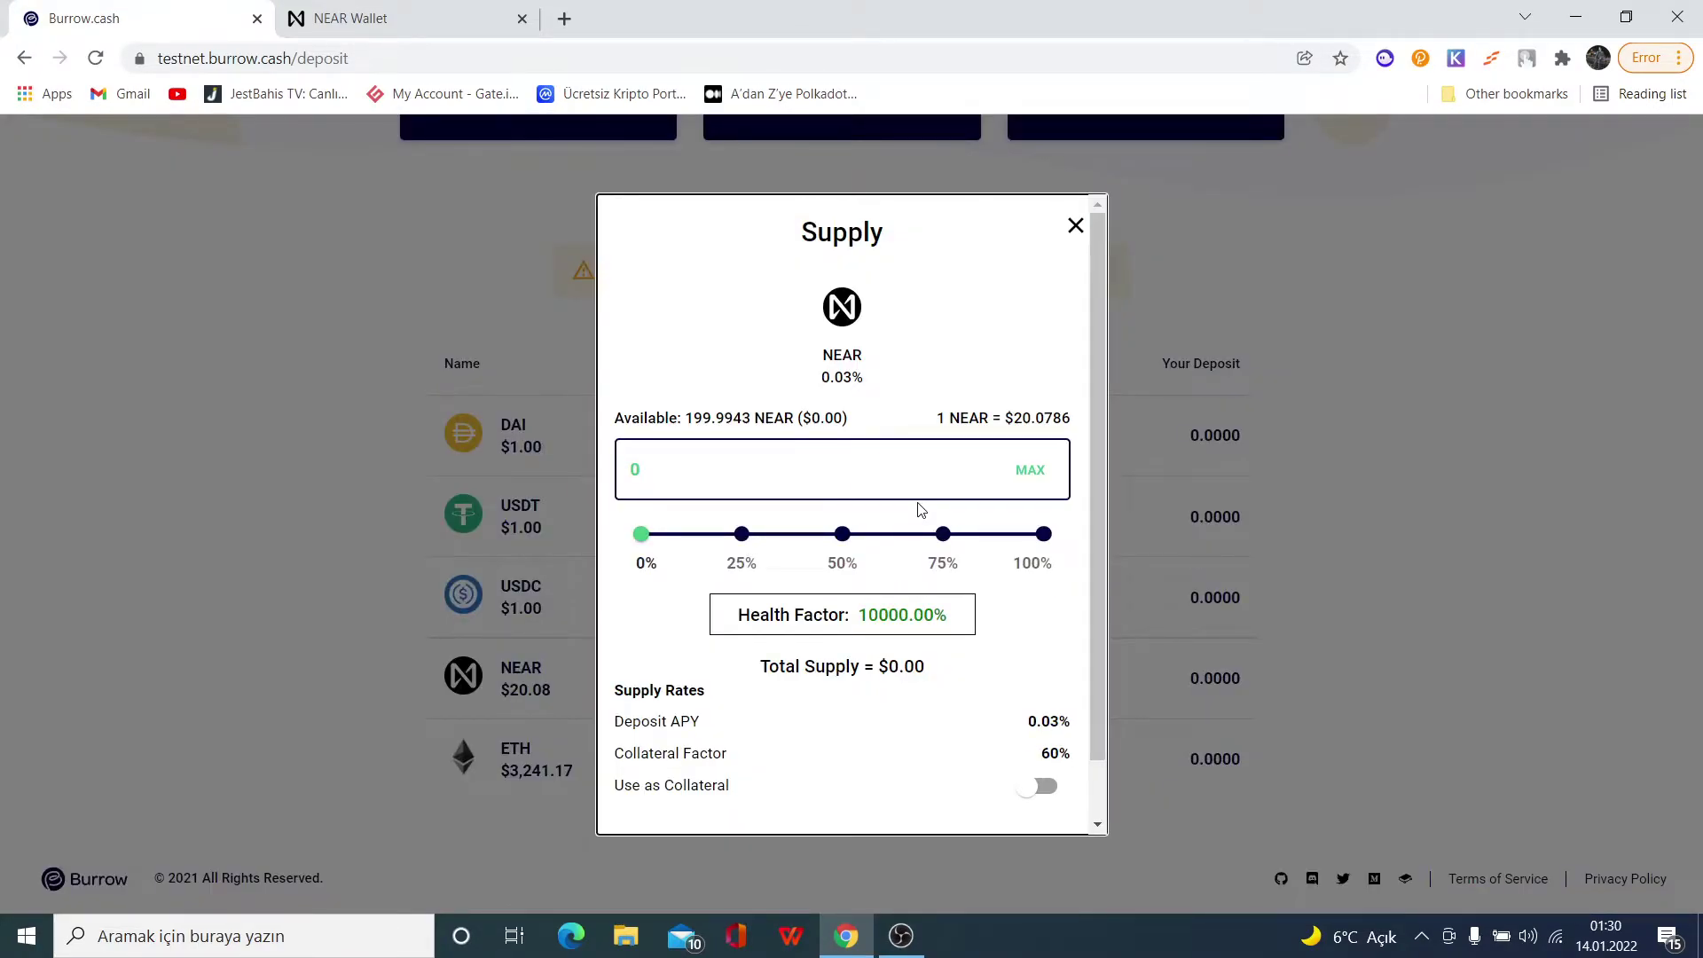
click(811, 456)
text(67.9981)
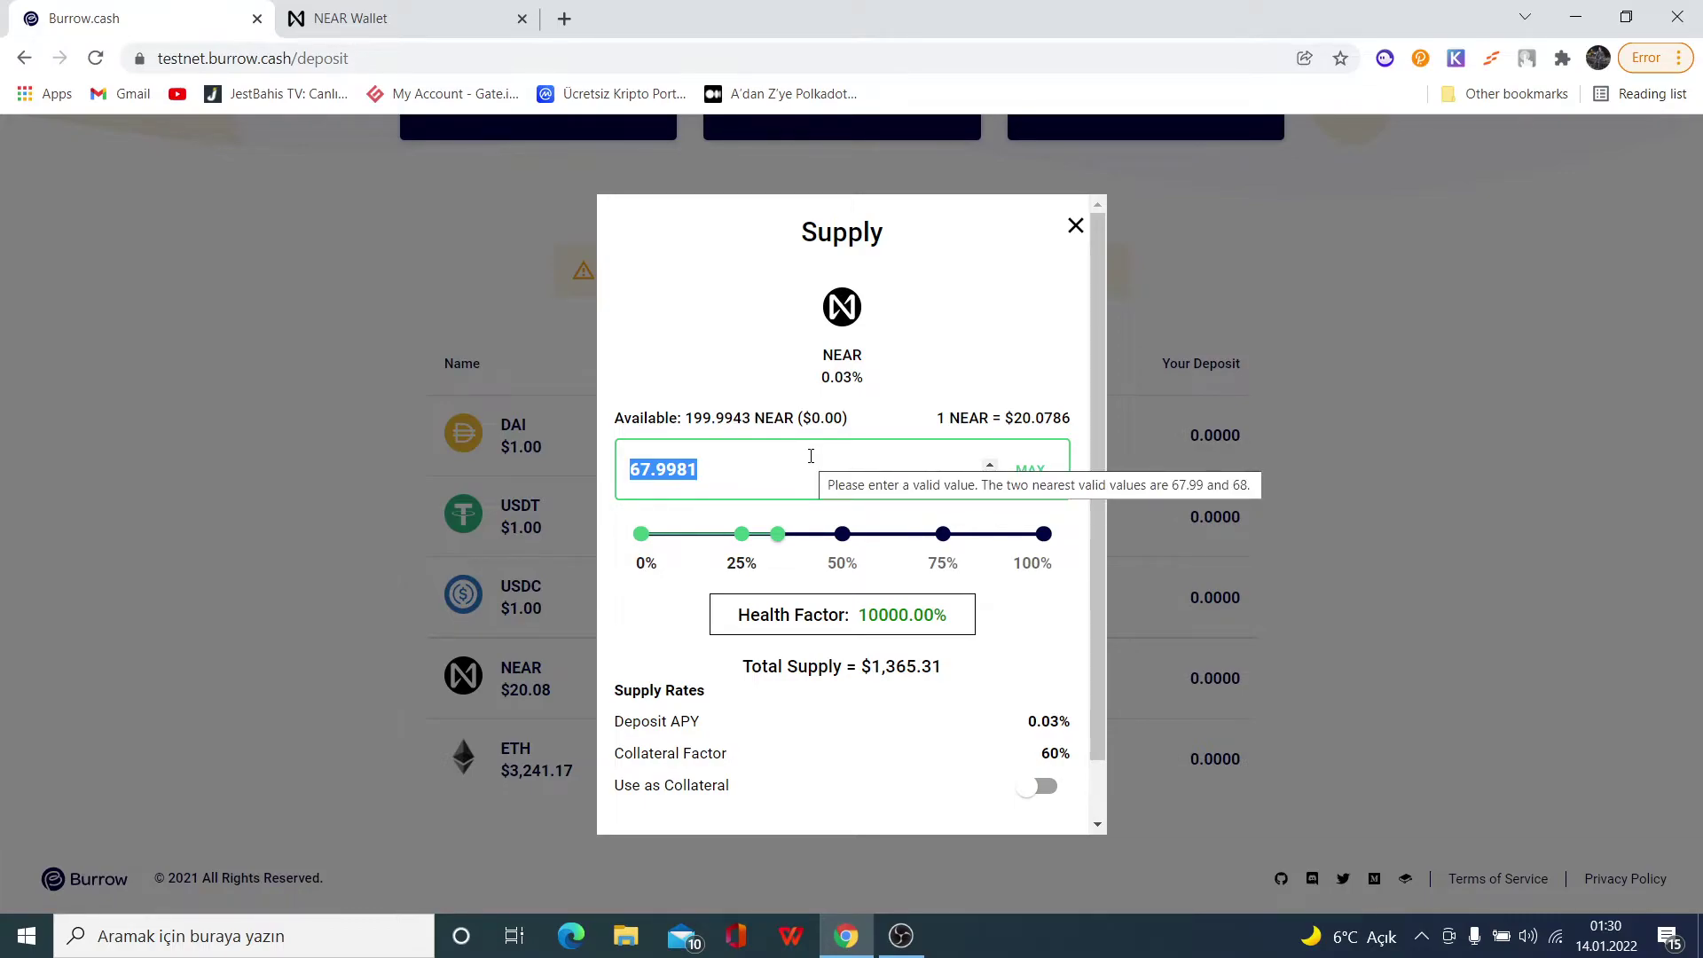
text(100)
key(ctrl+a)
text(50)
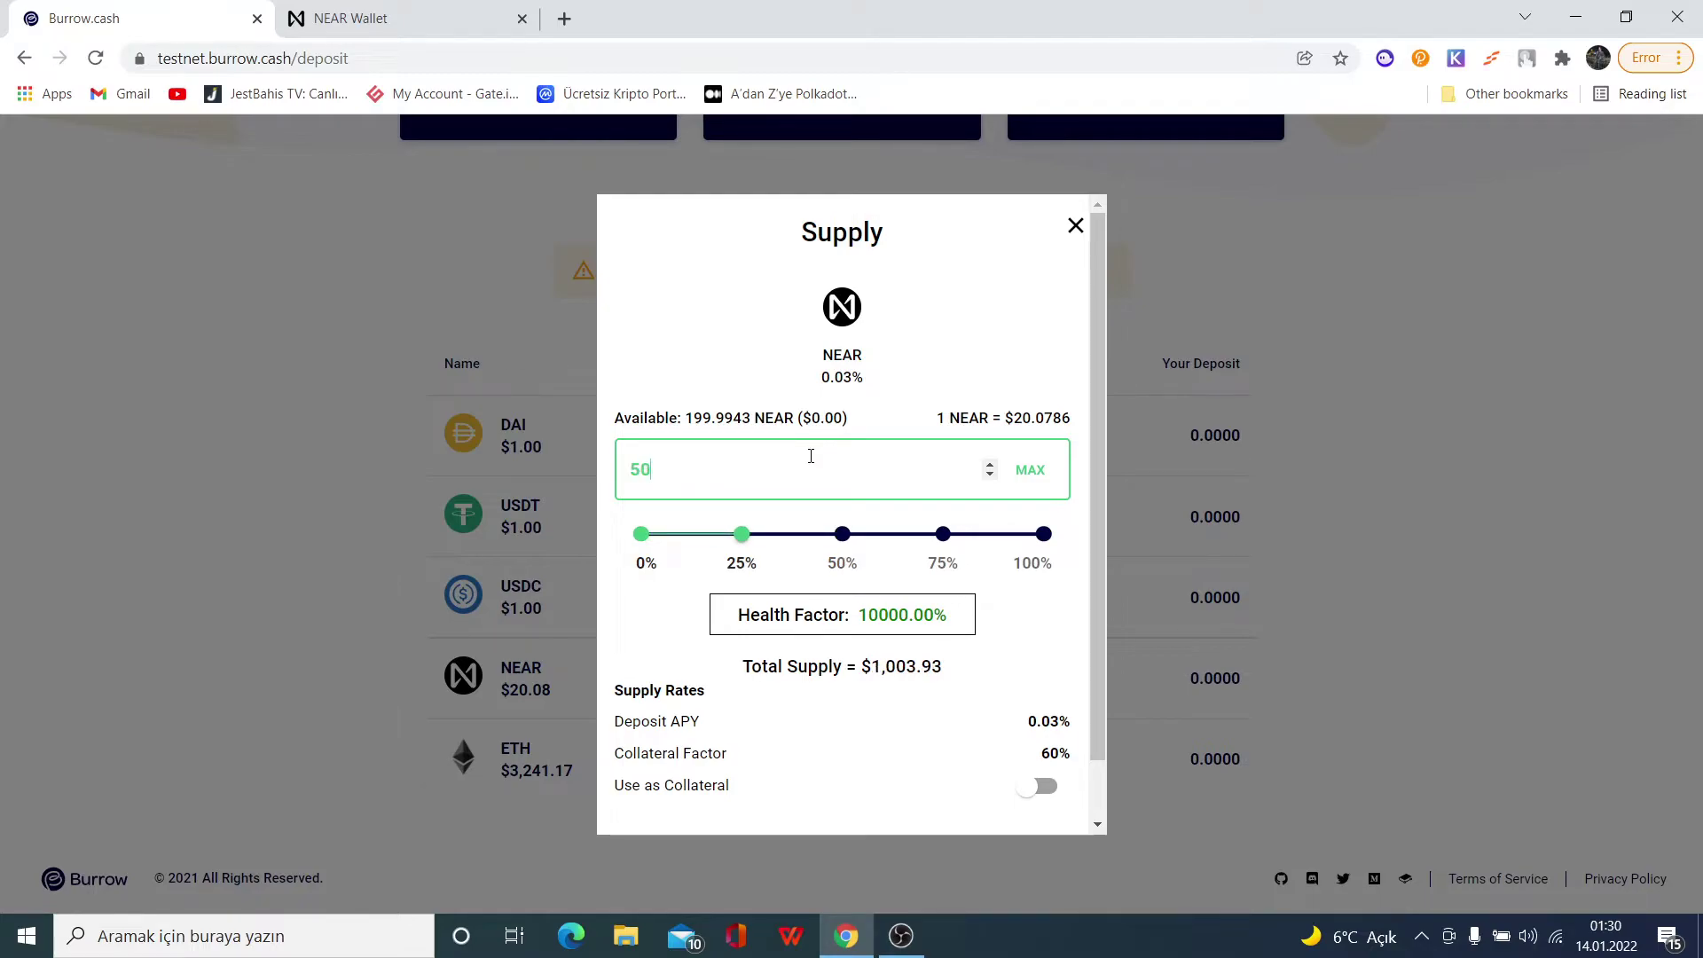
Step: Supply 35 NEAR without using it as collateral and approve the transaction in the NEAR wallet
key(BackSpace)
key(BackSpace)
text(35)
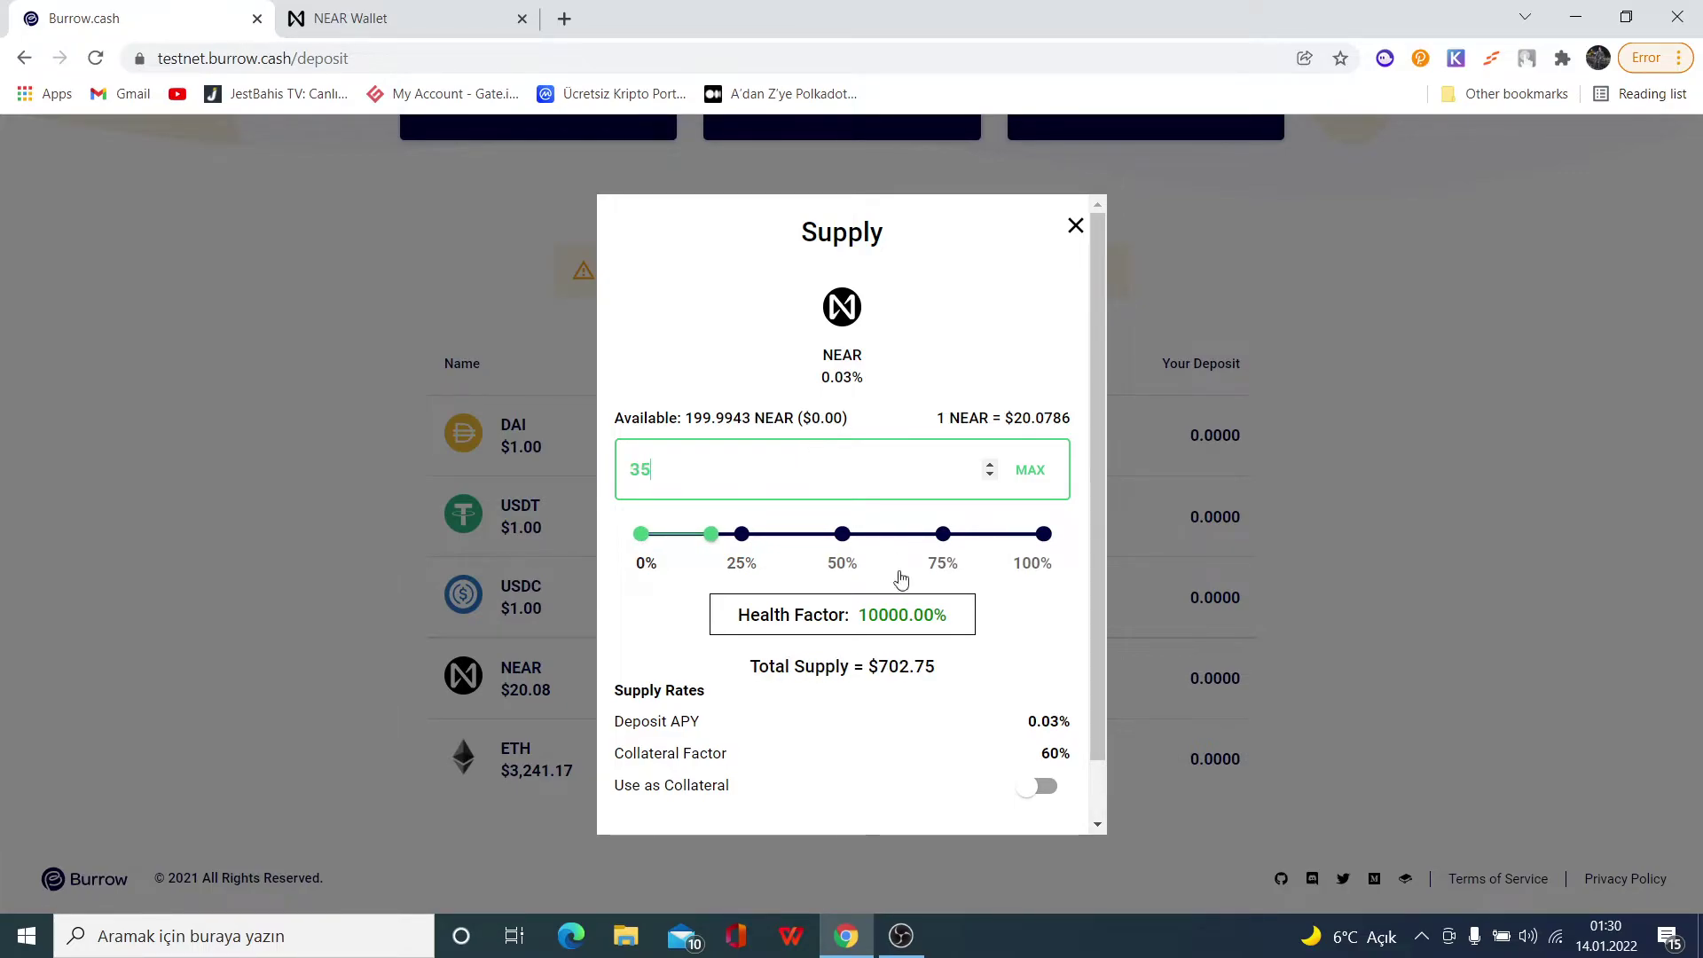
scroll(903, 638, down, 1)
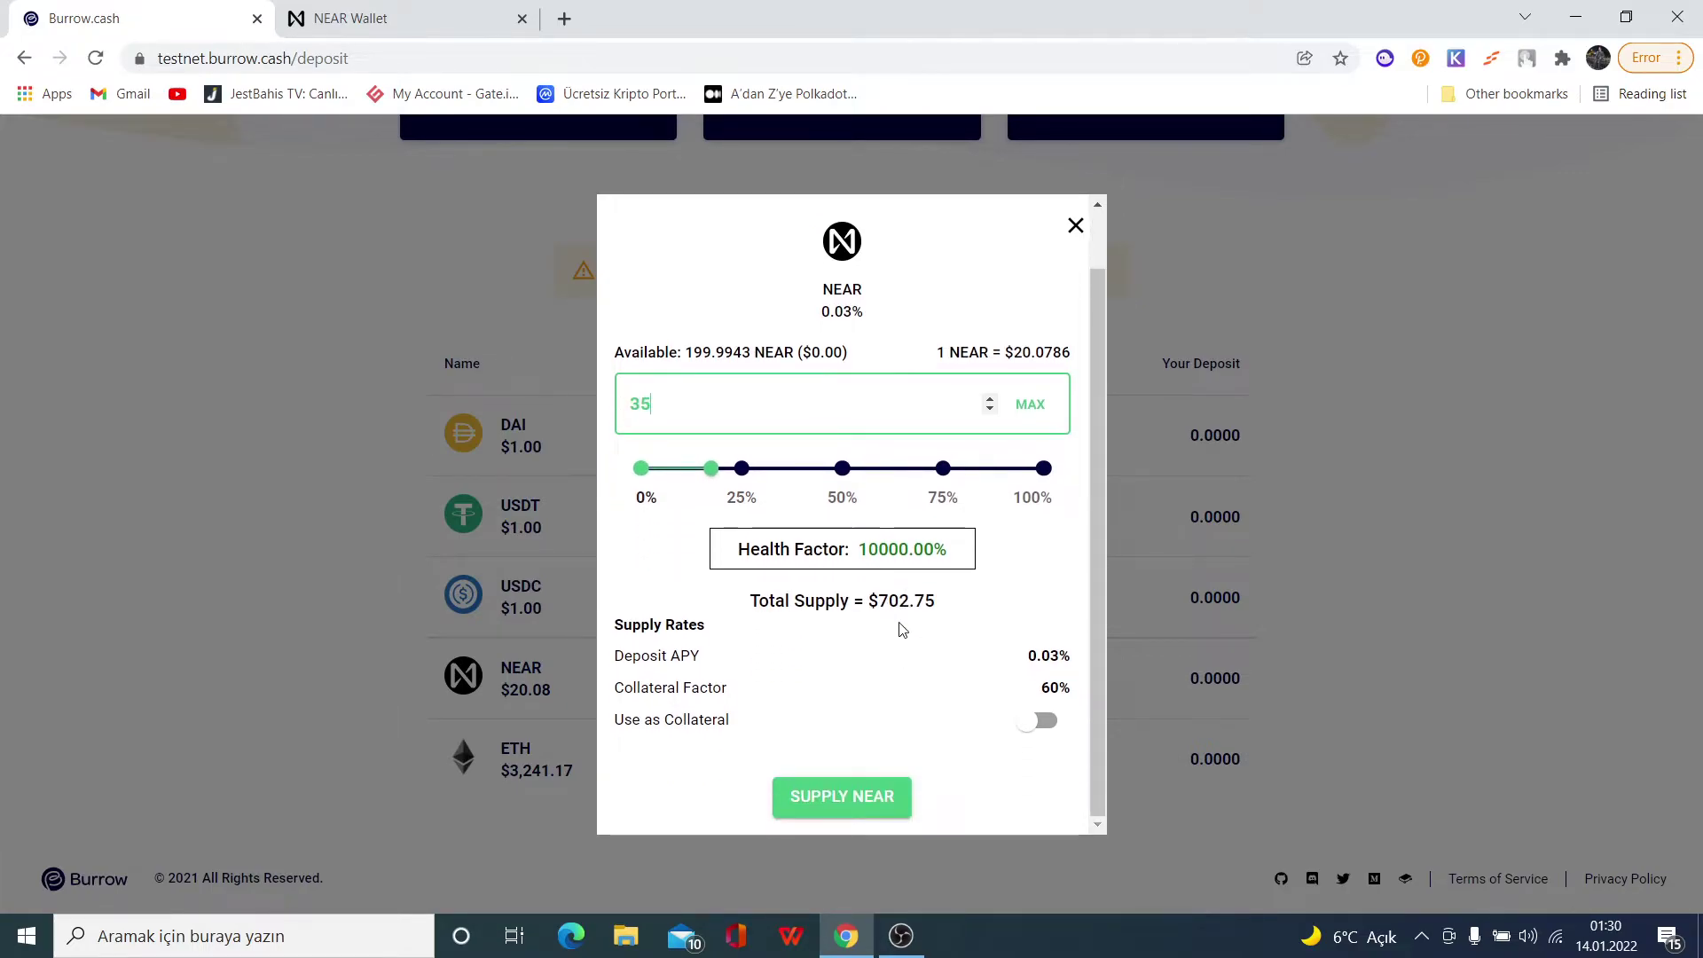
click(841, 798)
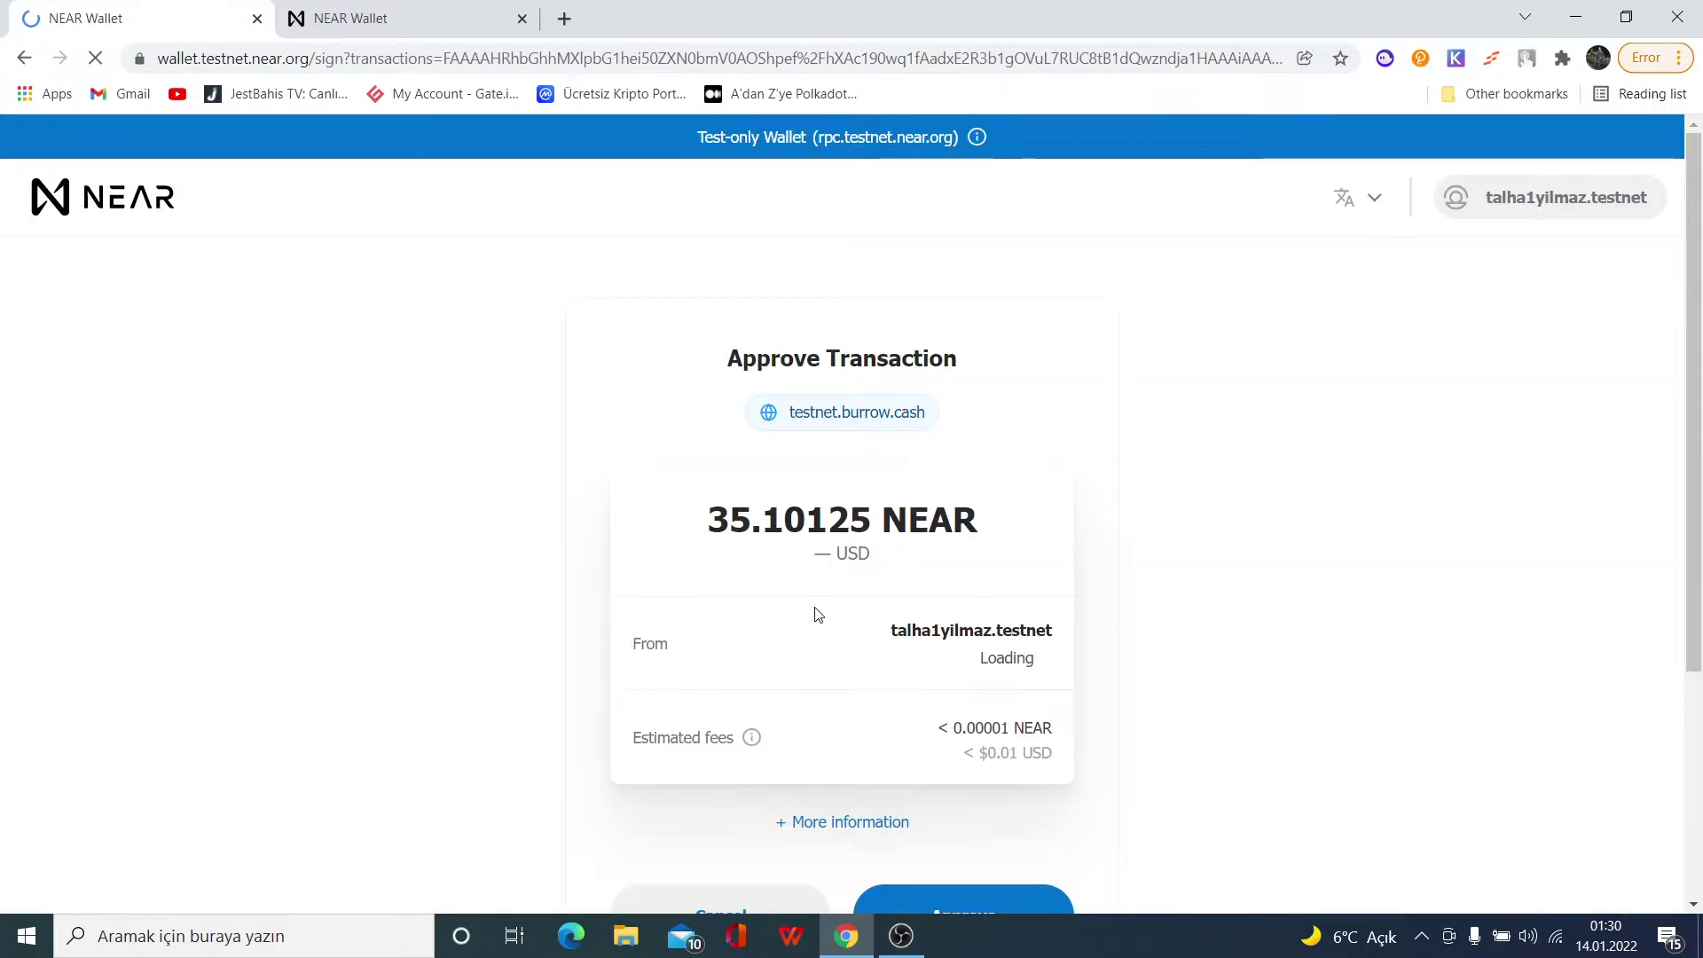
scroll(814, 609, down, 3)
click(969, 589)
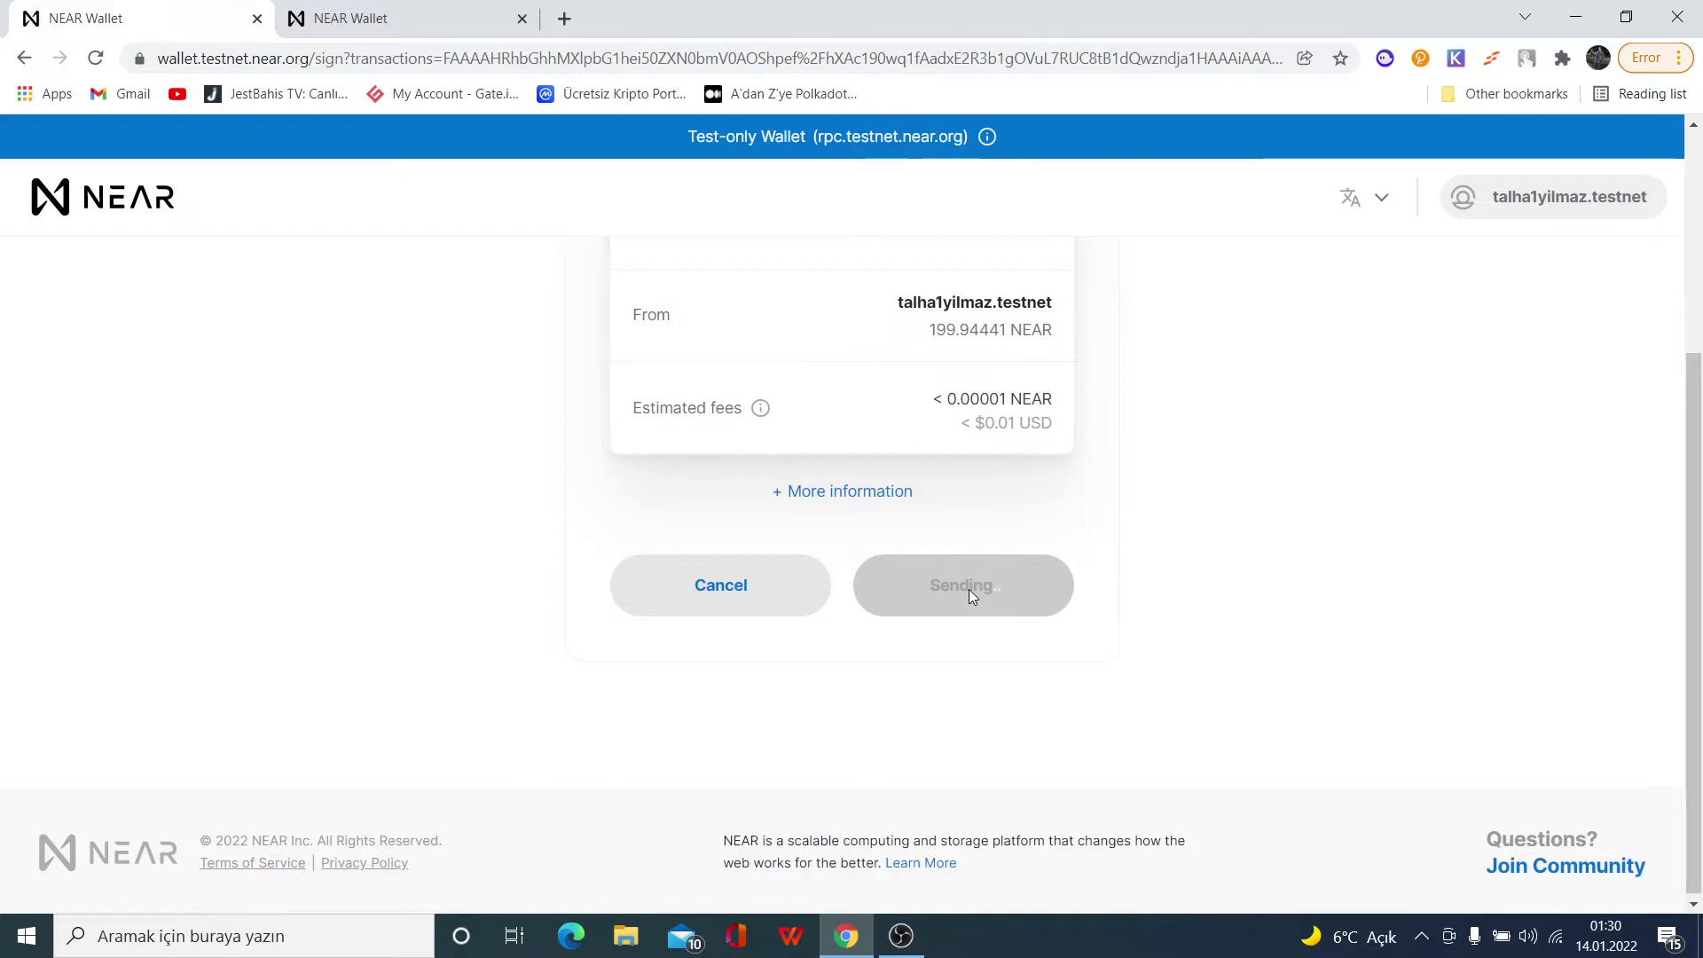
scroll(979, 598, up, 1)
scroll(978, 604, up, 3)
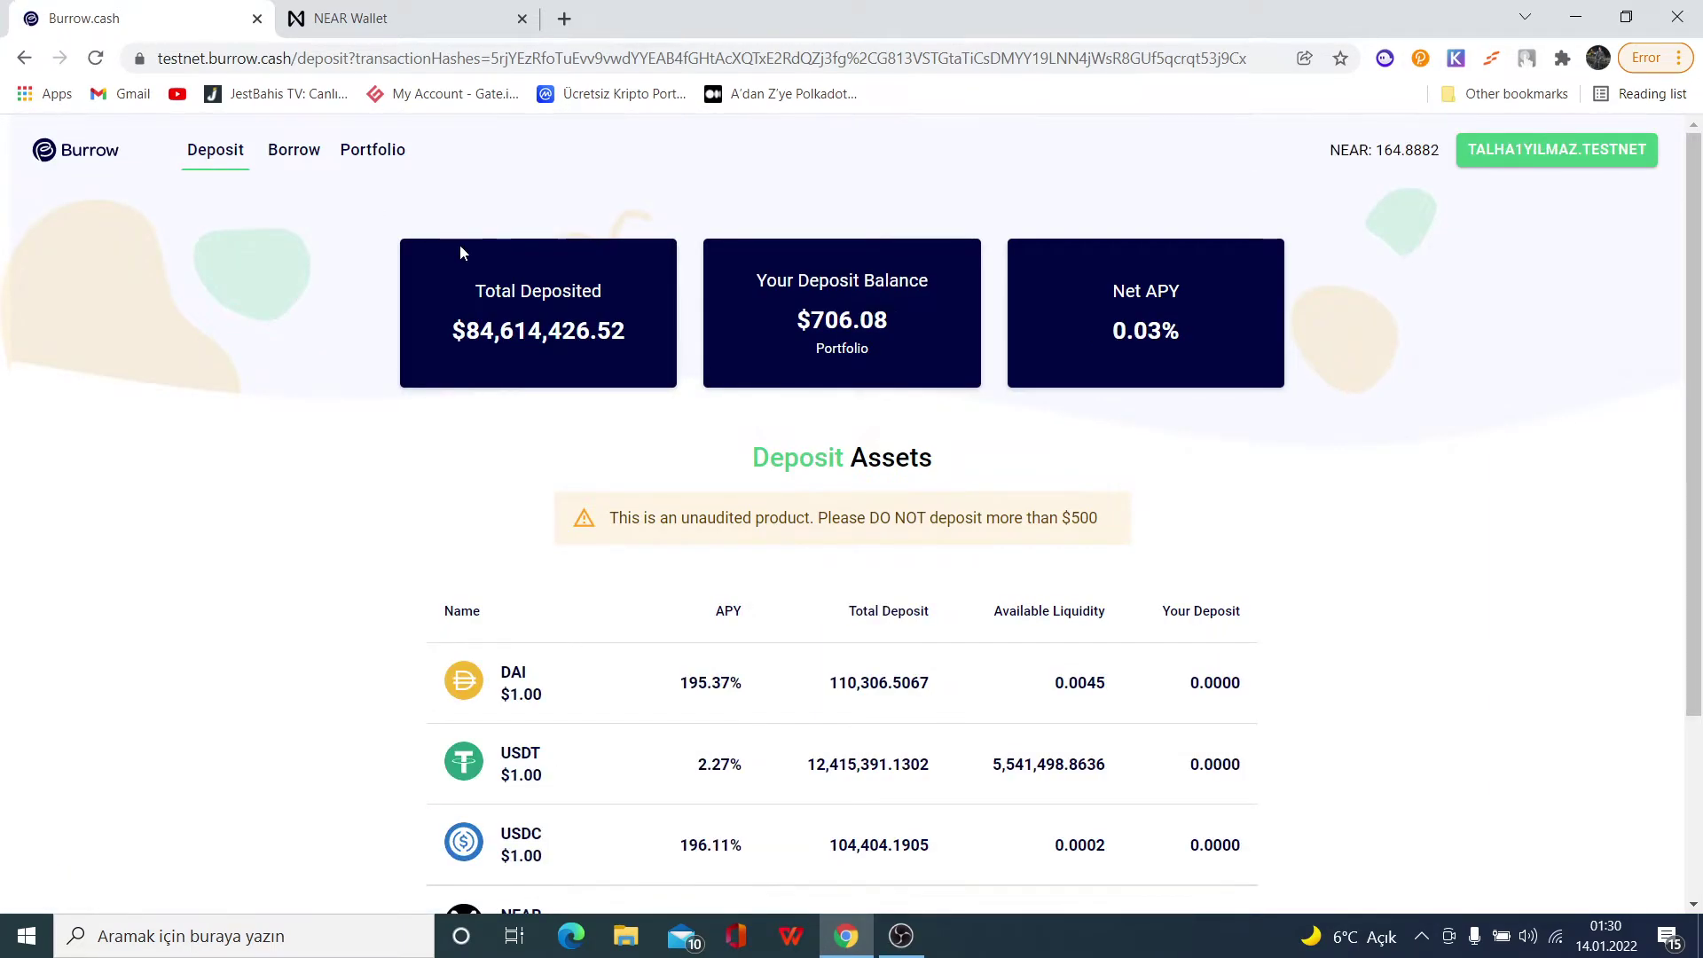
Step: Examine the borrow form for USDC in the borrow assets list and close it
click(294, 150)
scroll(756, 437, down, 3)
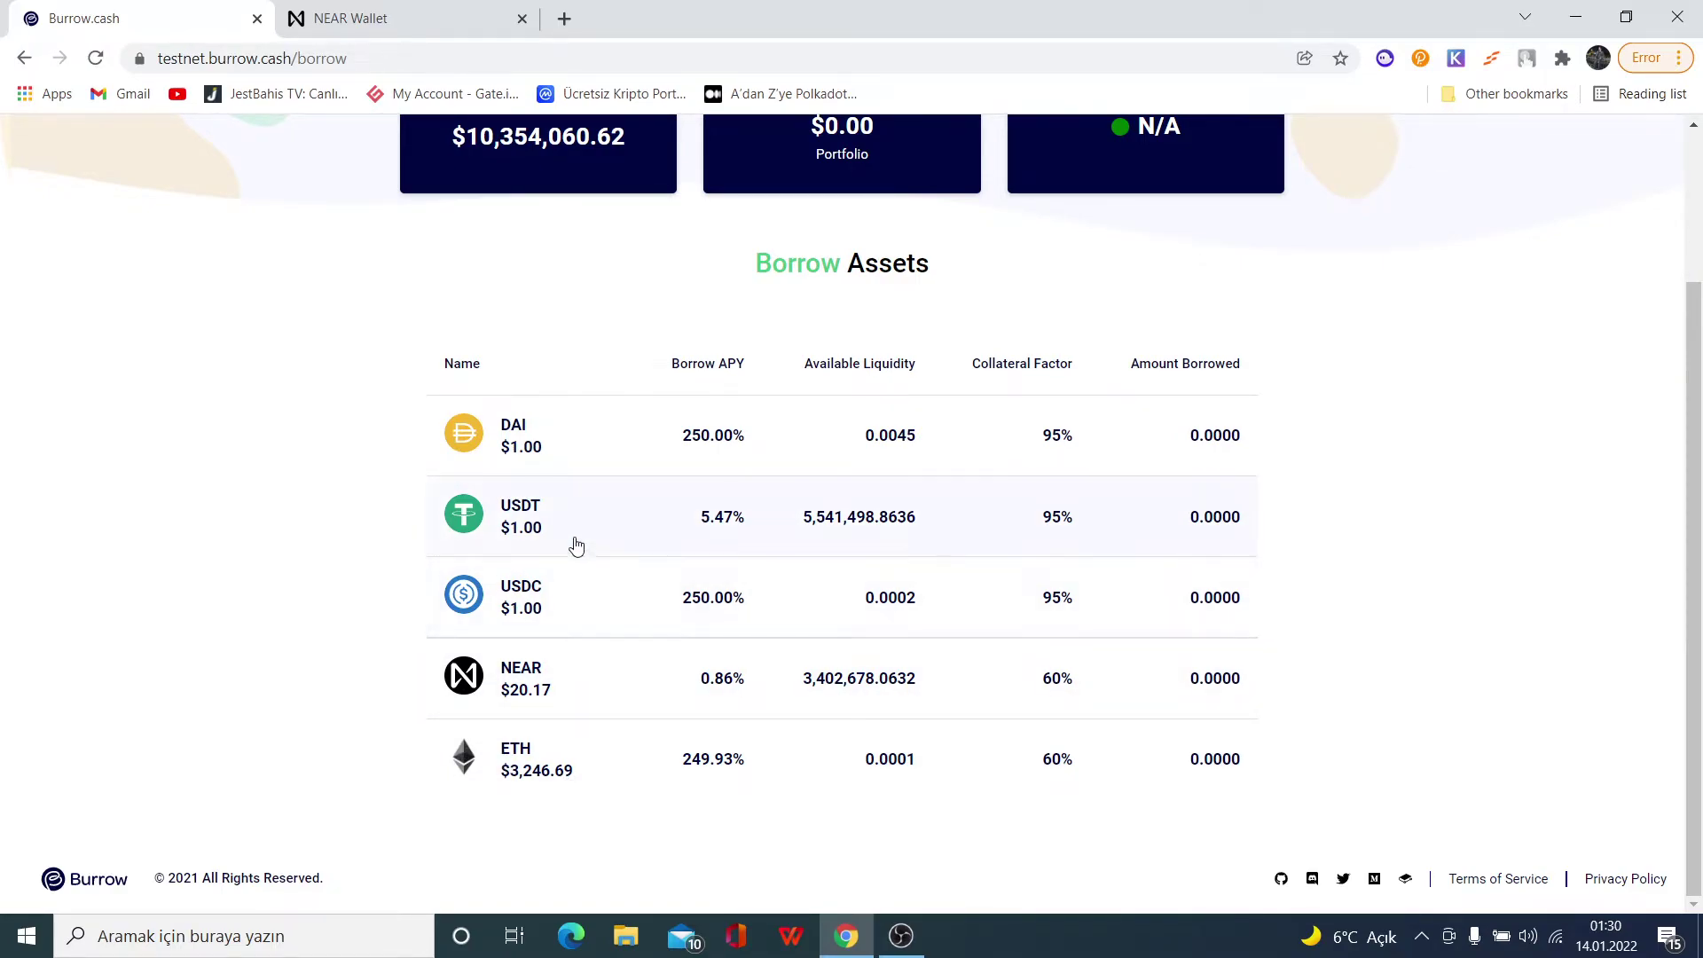
click(609, 624)
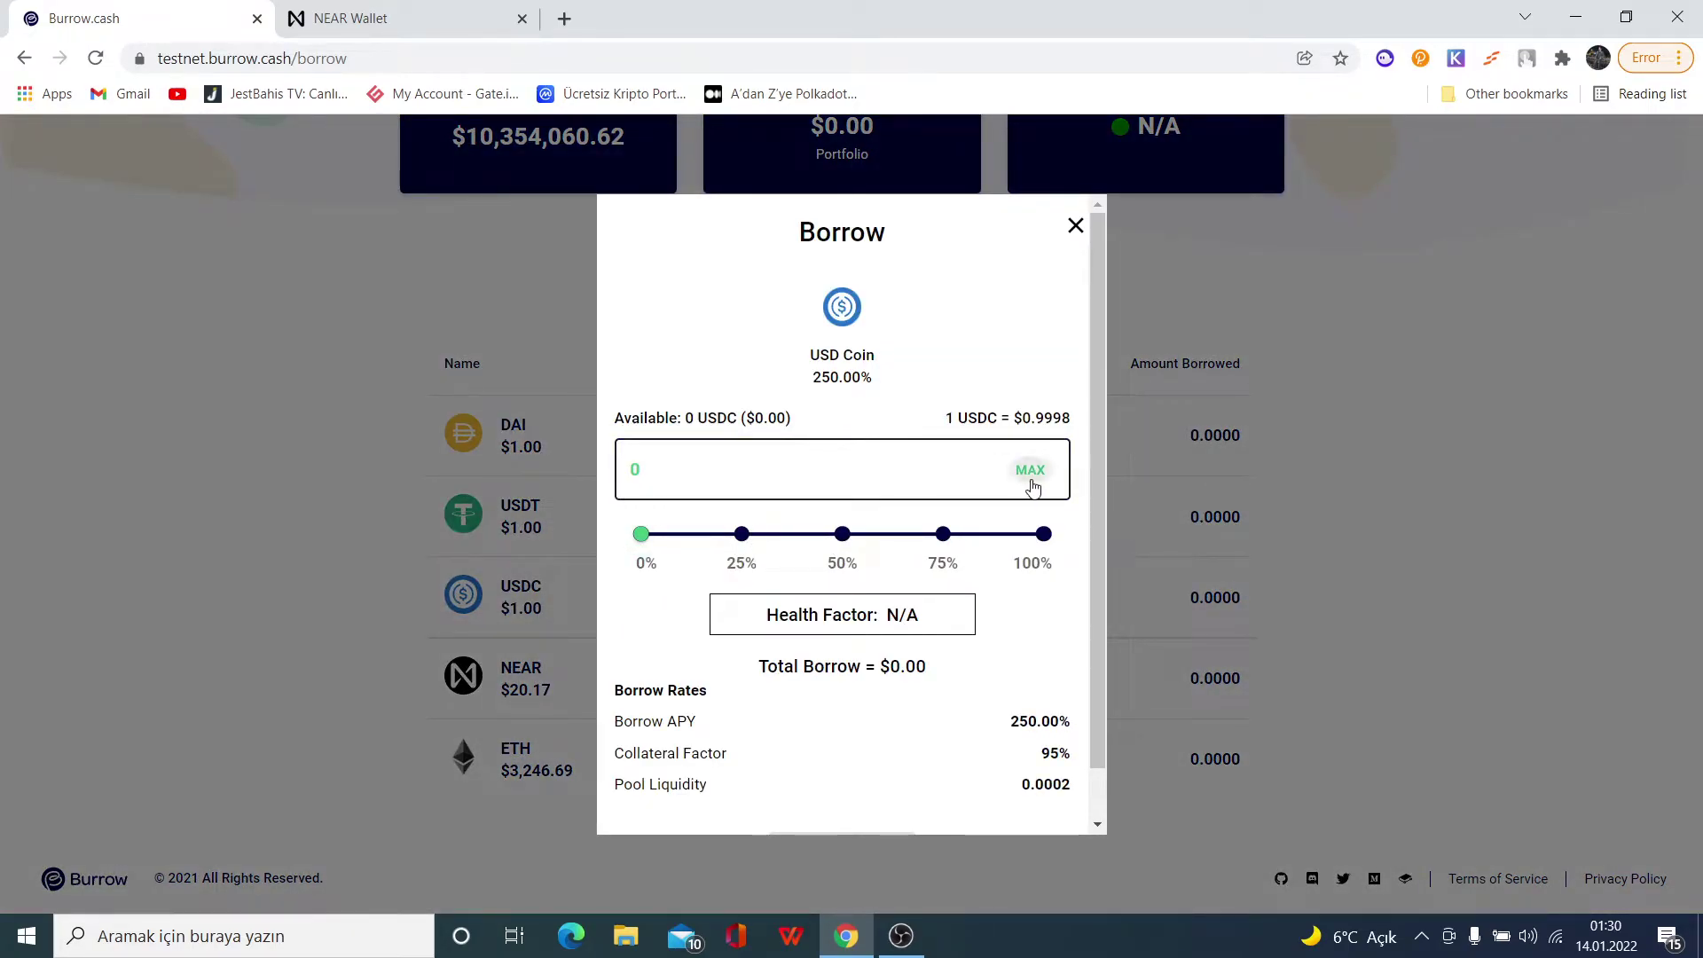
scroll(783, 609, down, 1)
key(Escape)
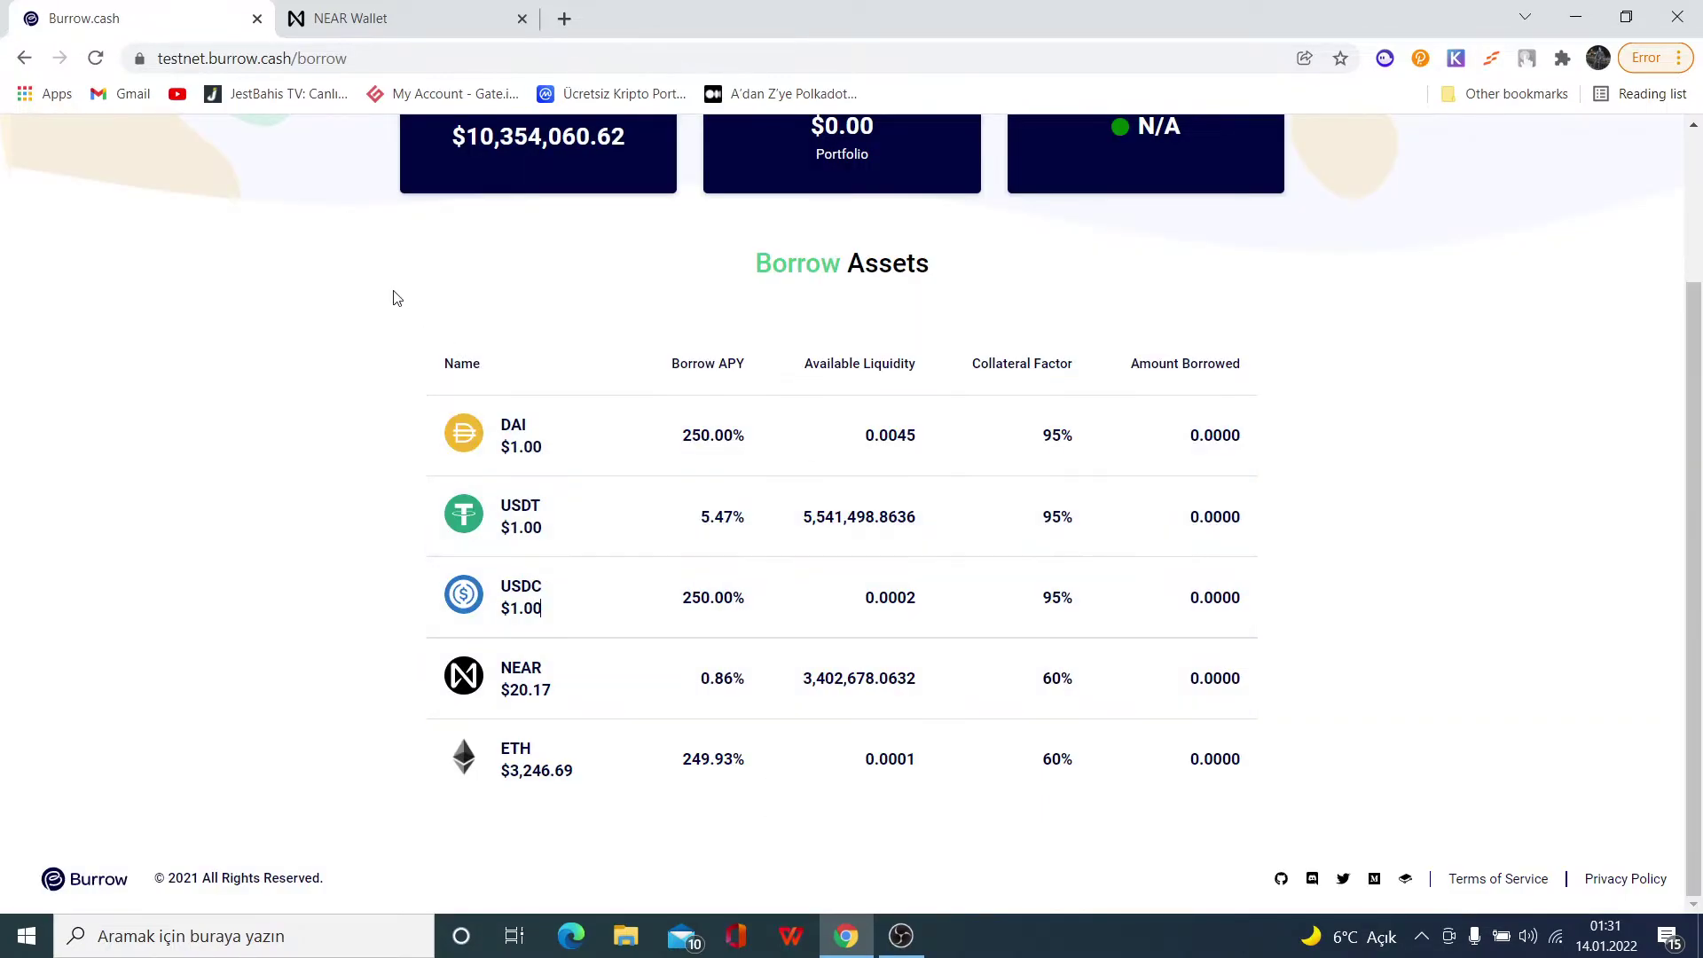
Step: Designate 15% (5.25 NEAR) of the deposited NEAR in the portfolio as collateral and approve the wallet transaction
scroll(391, 292, up, 3)
click(345, 169)
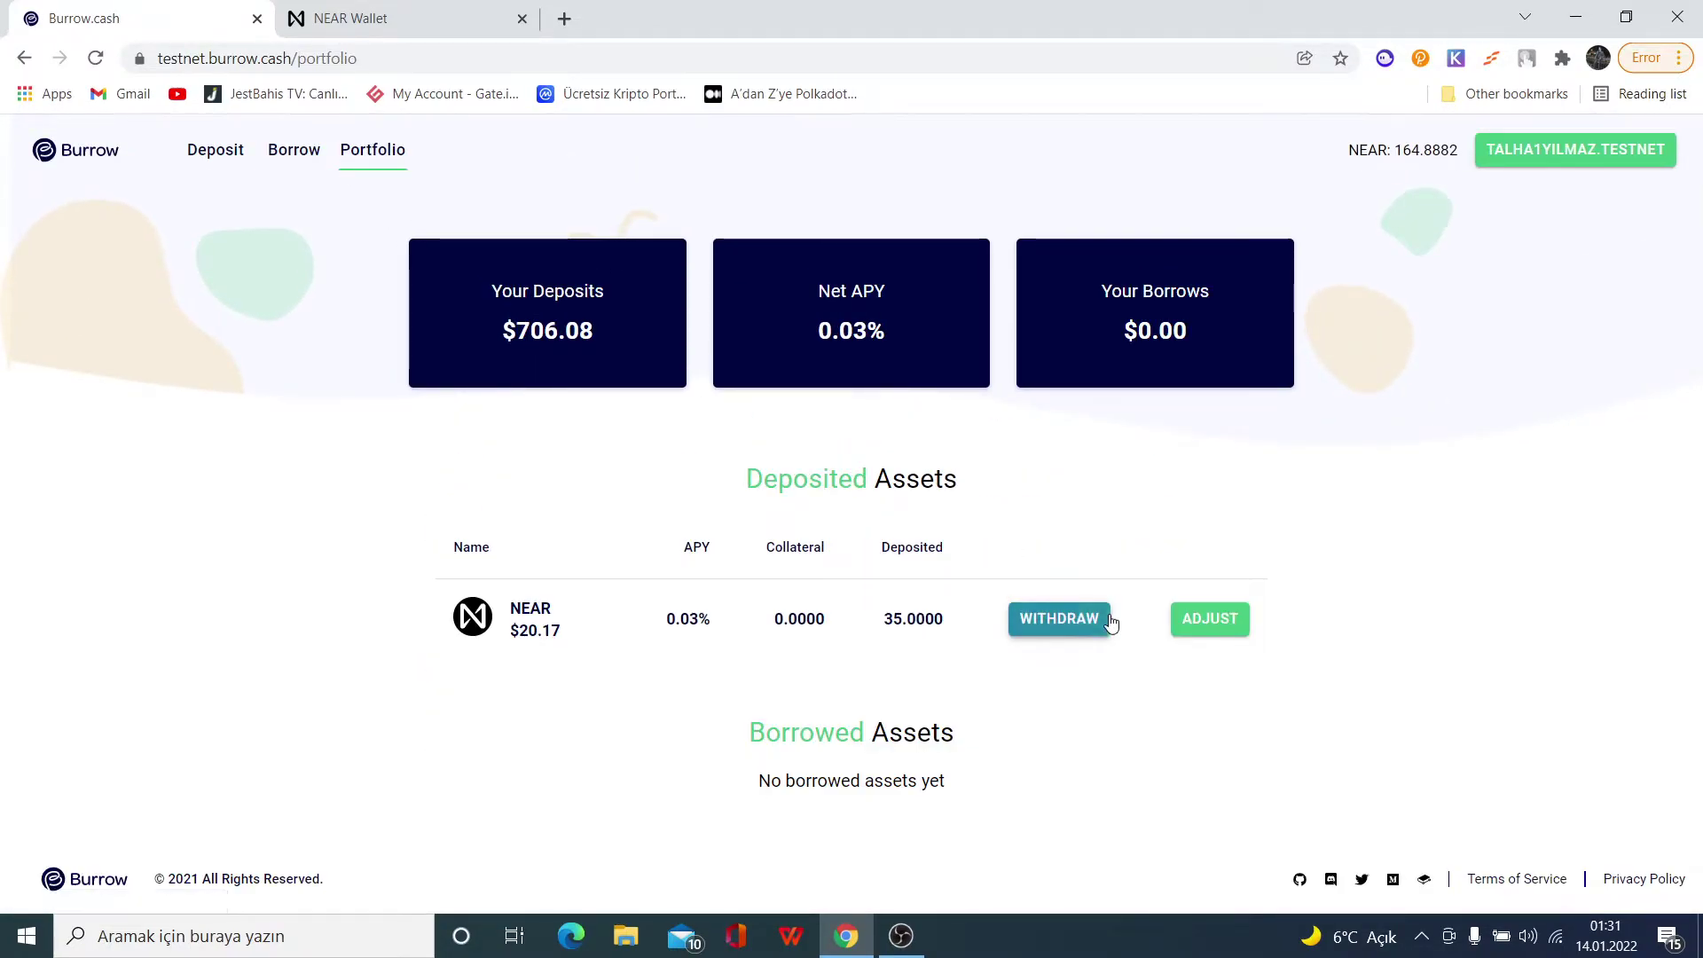
click(1192, 631)
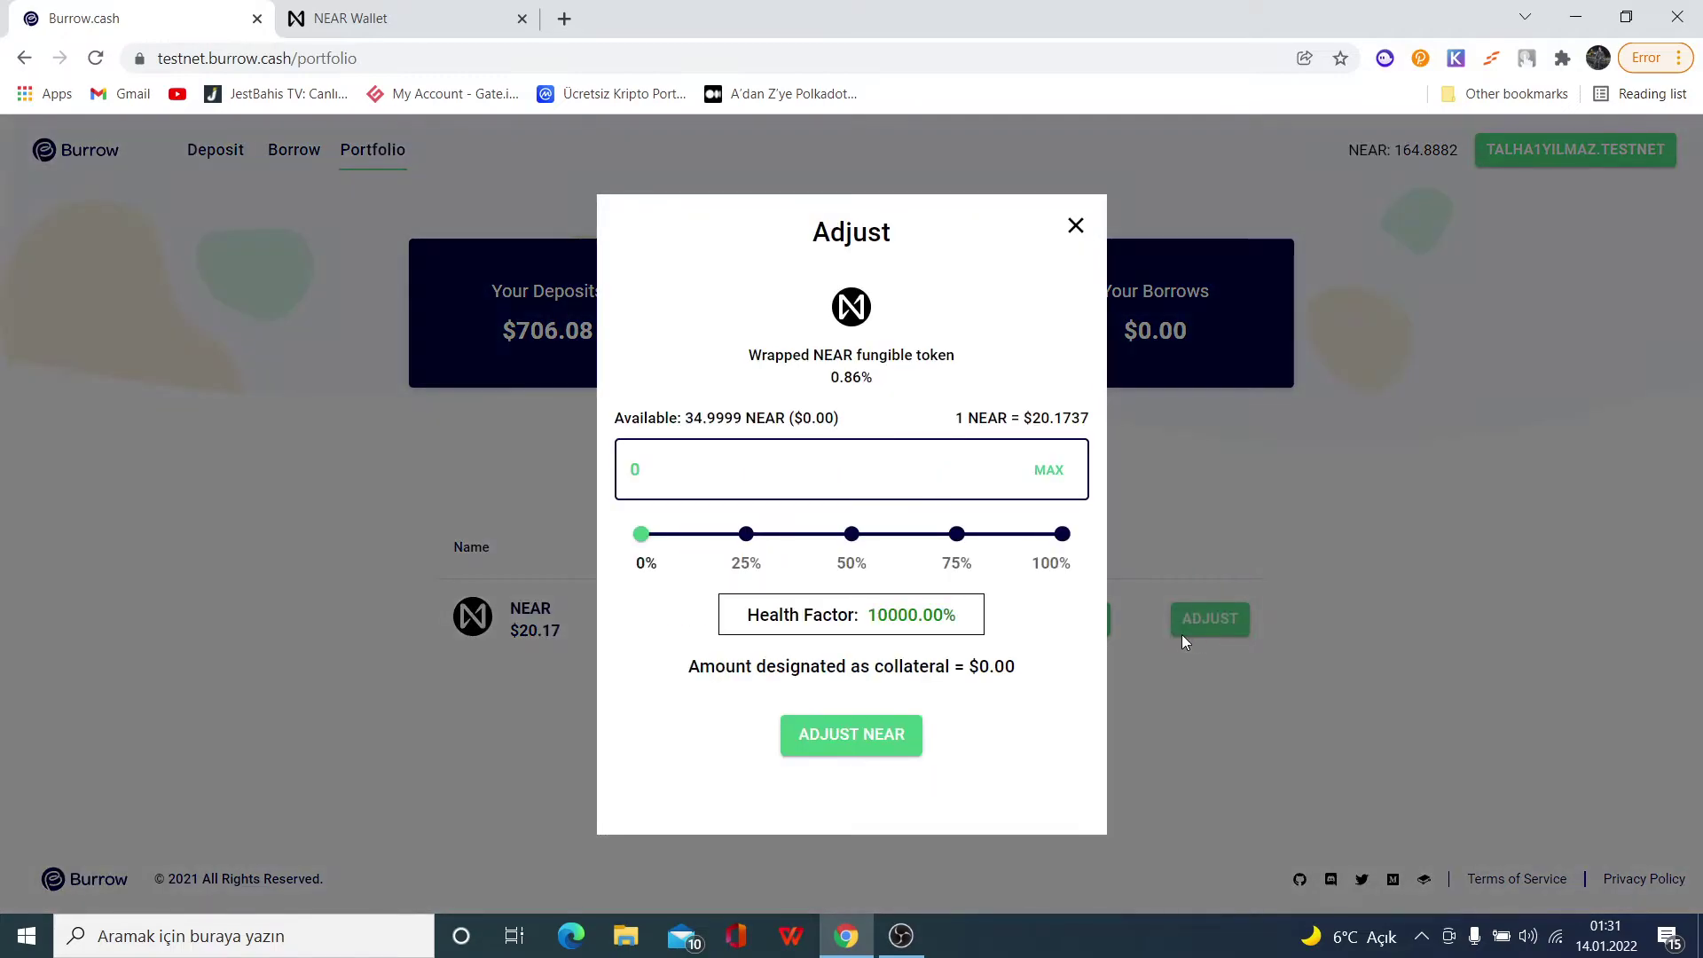
click(779, 534)
drag(770, 540, 705, 537)
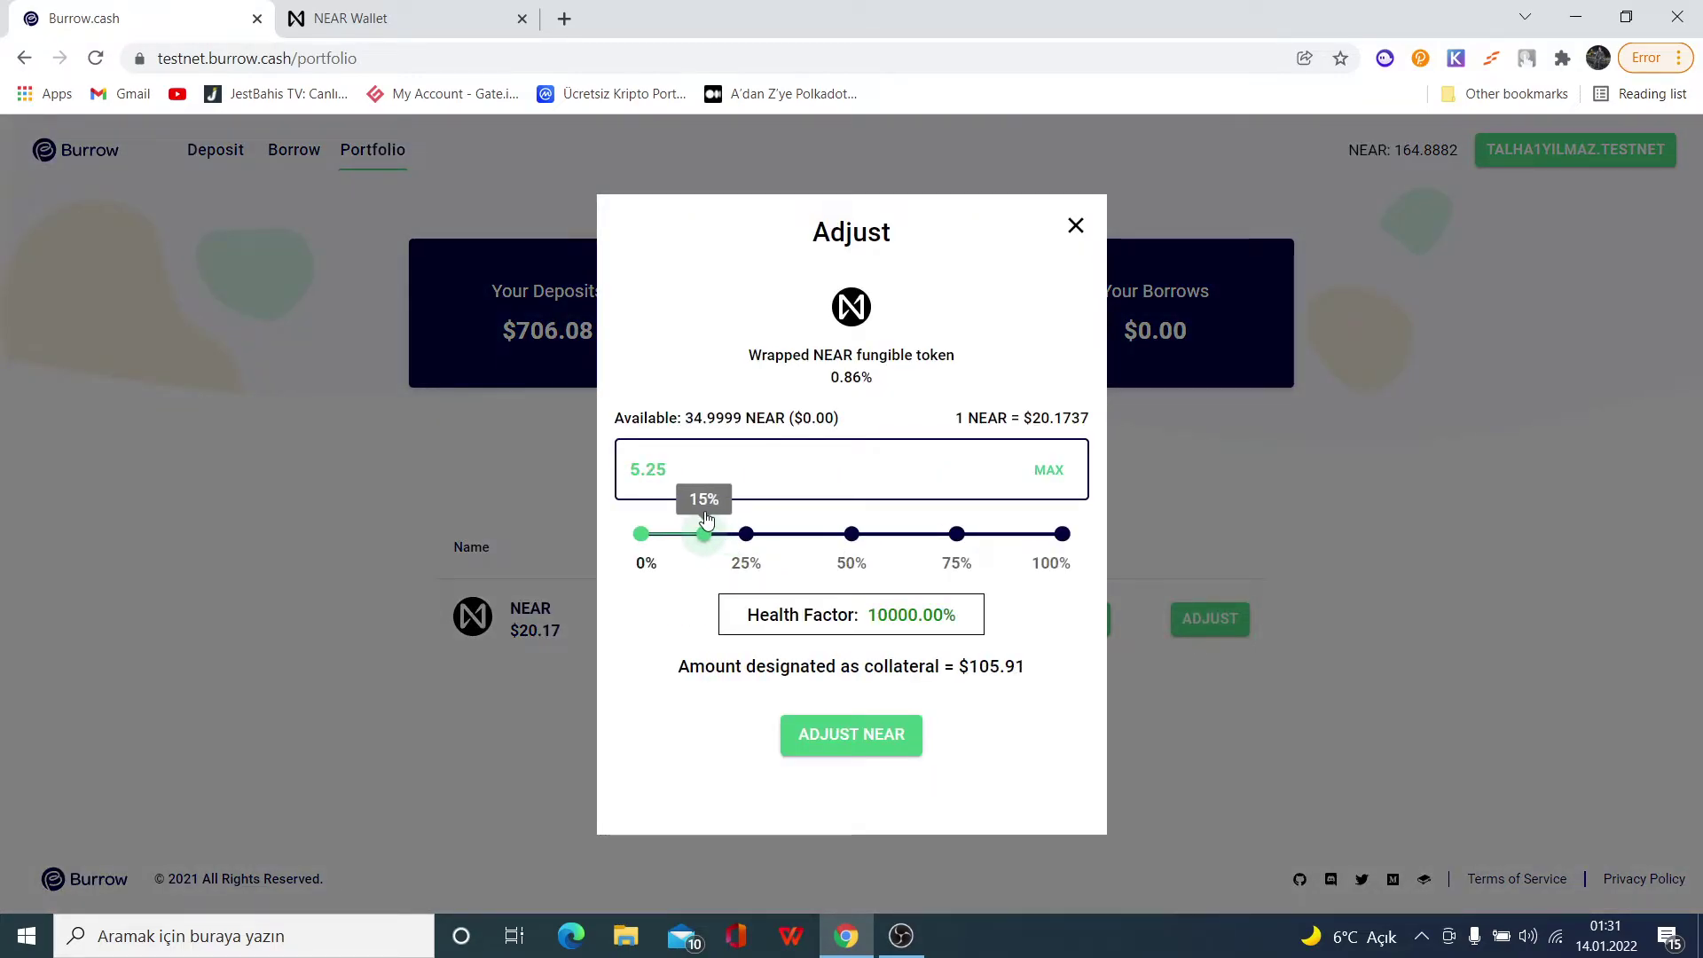
click(873, 732)
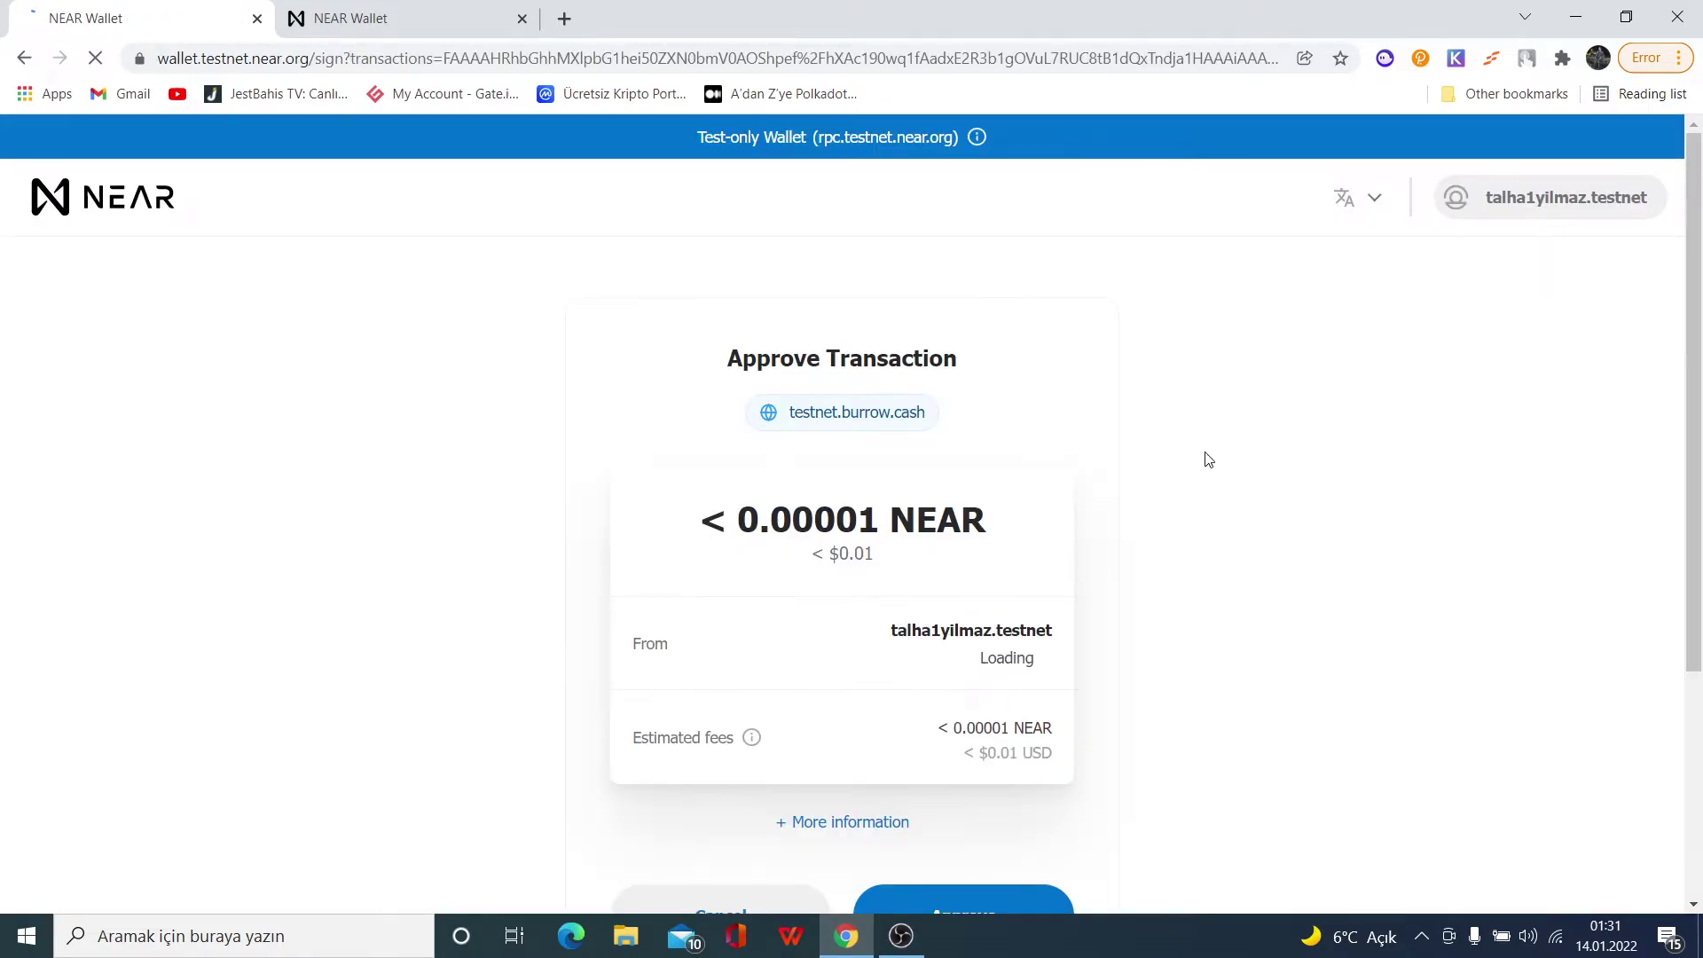
scroll(1055, 484, down, 4)
click(993, 571)
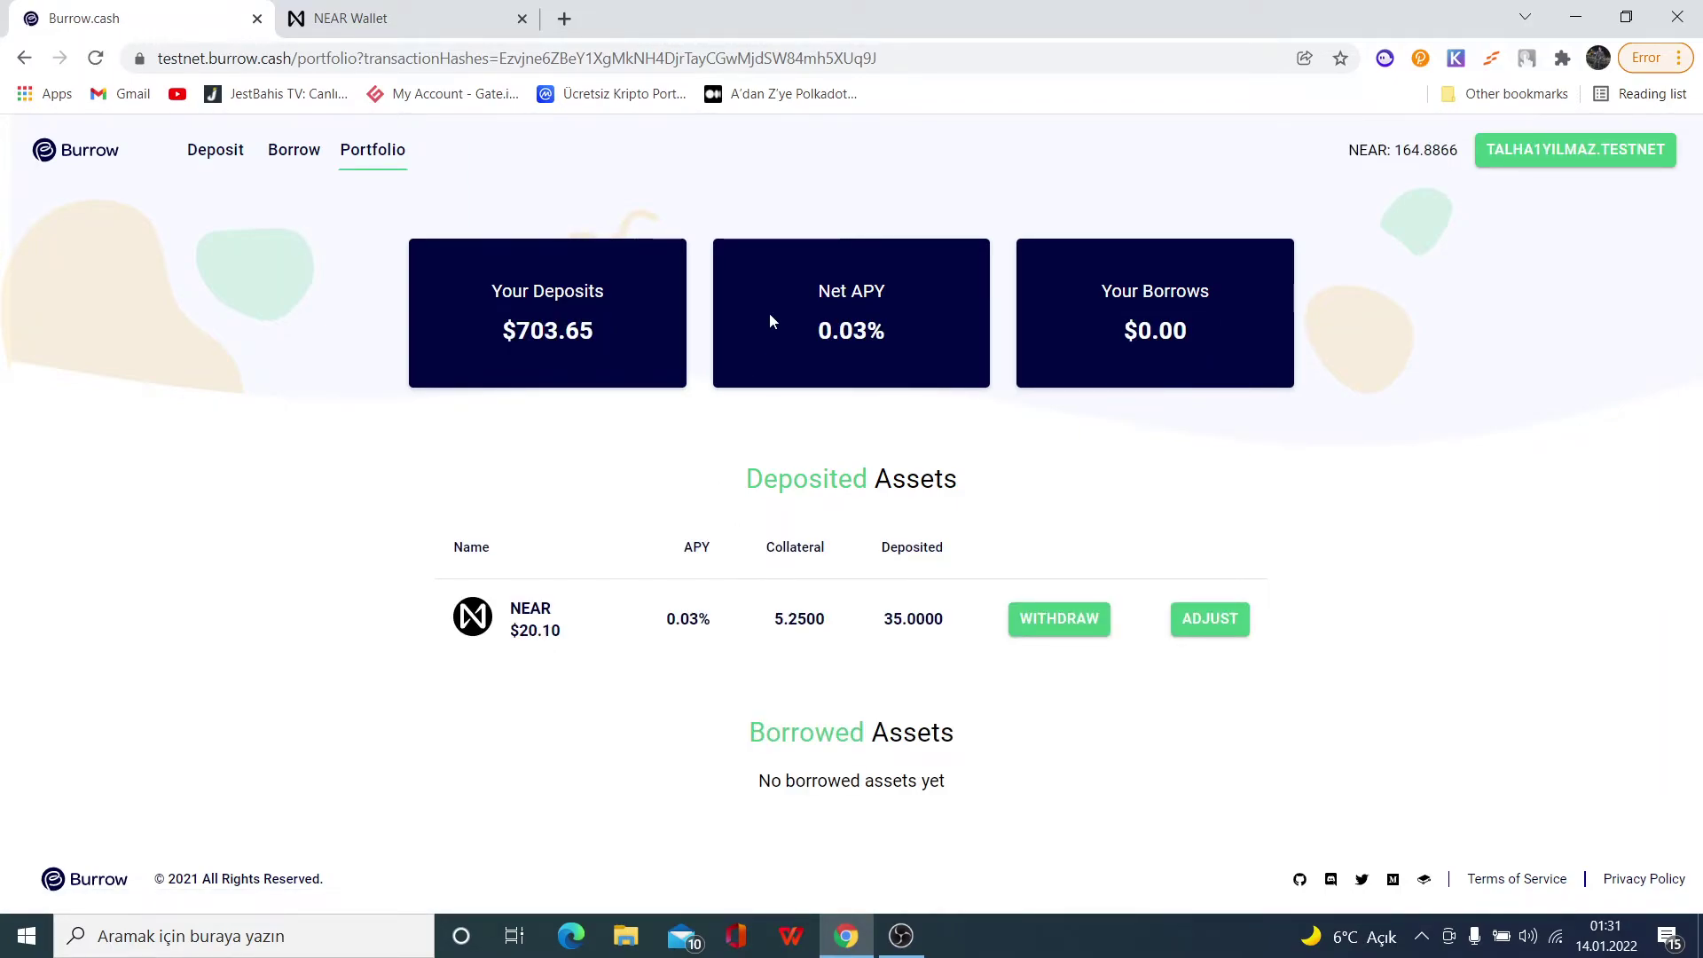
Step: Return to the list of assets available to borrow
click(300, 160)
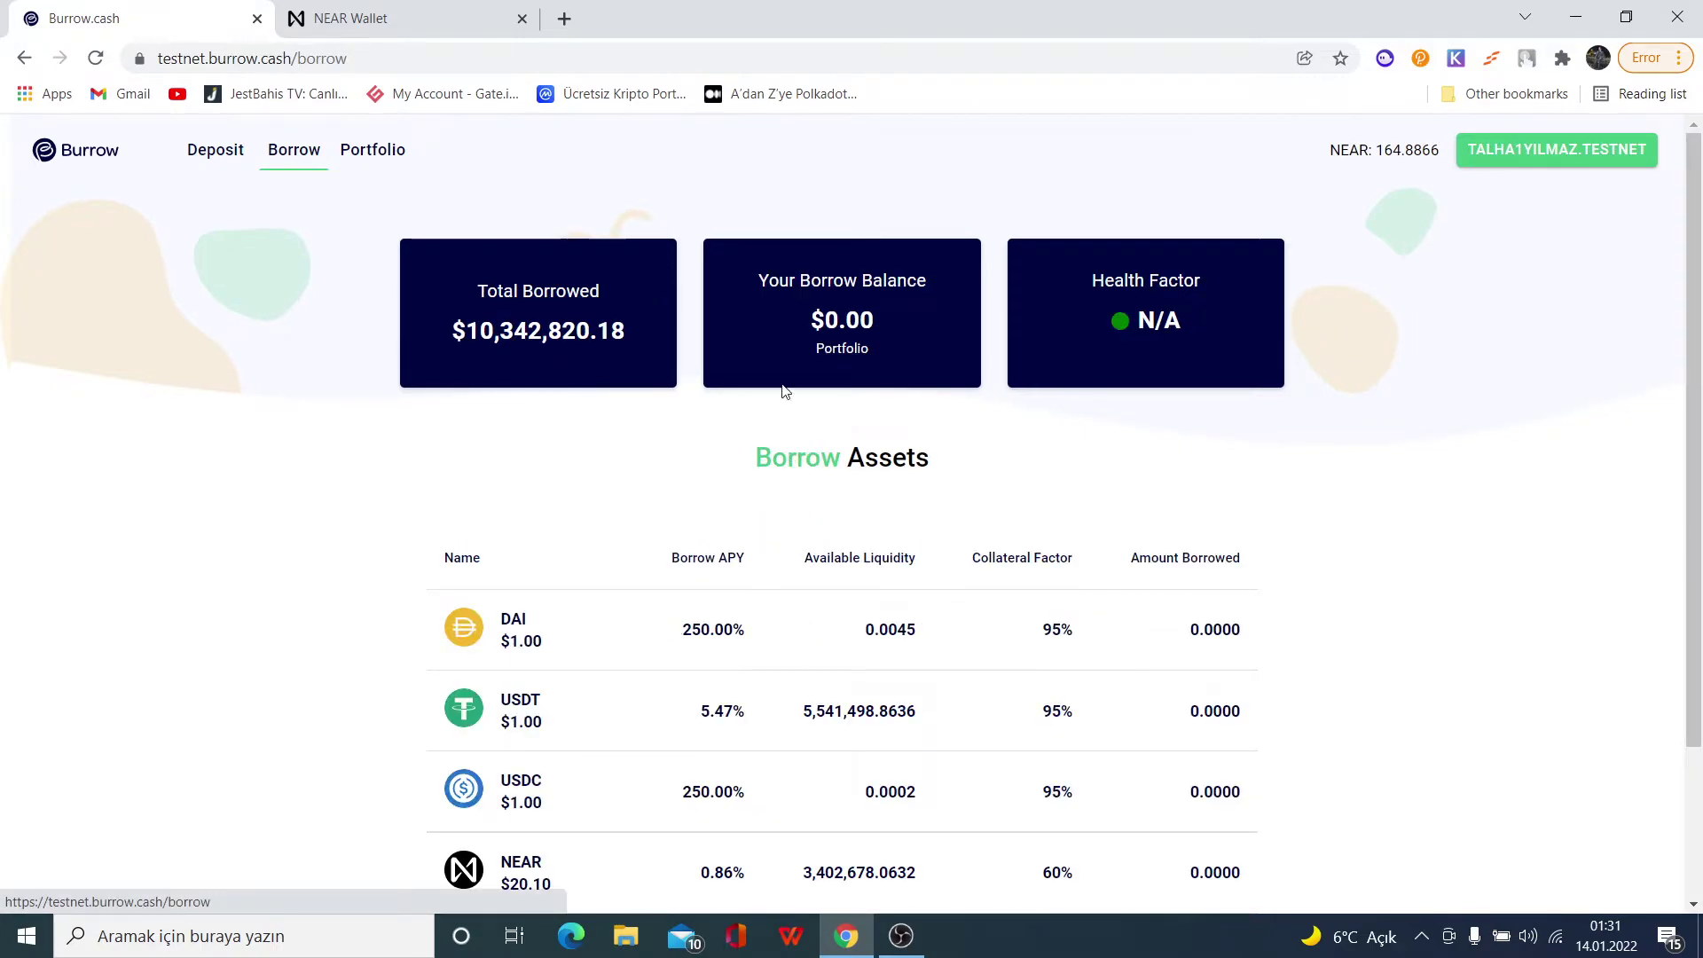
scroll(784, 391, down, 3)
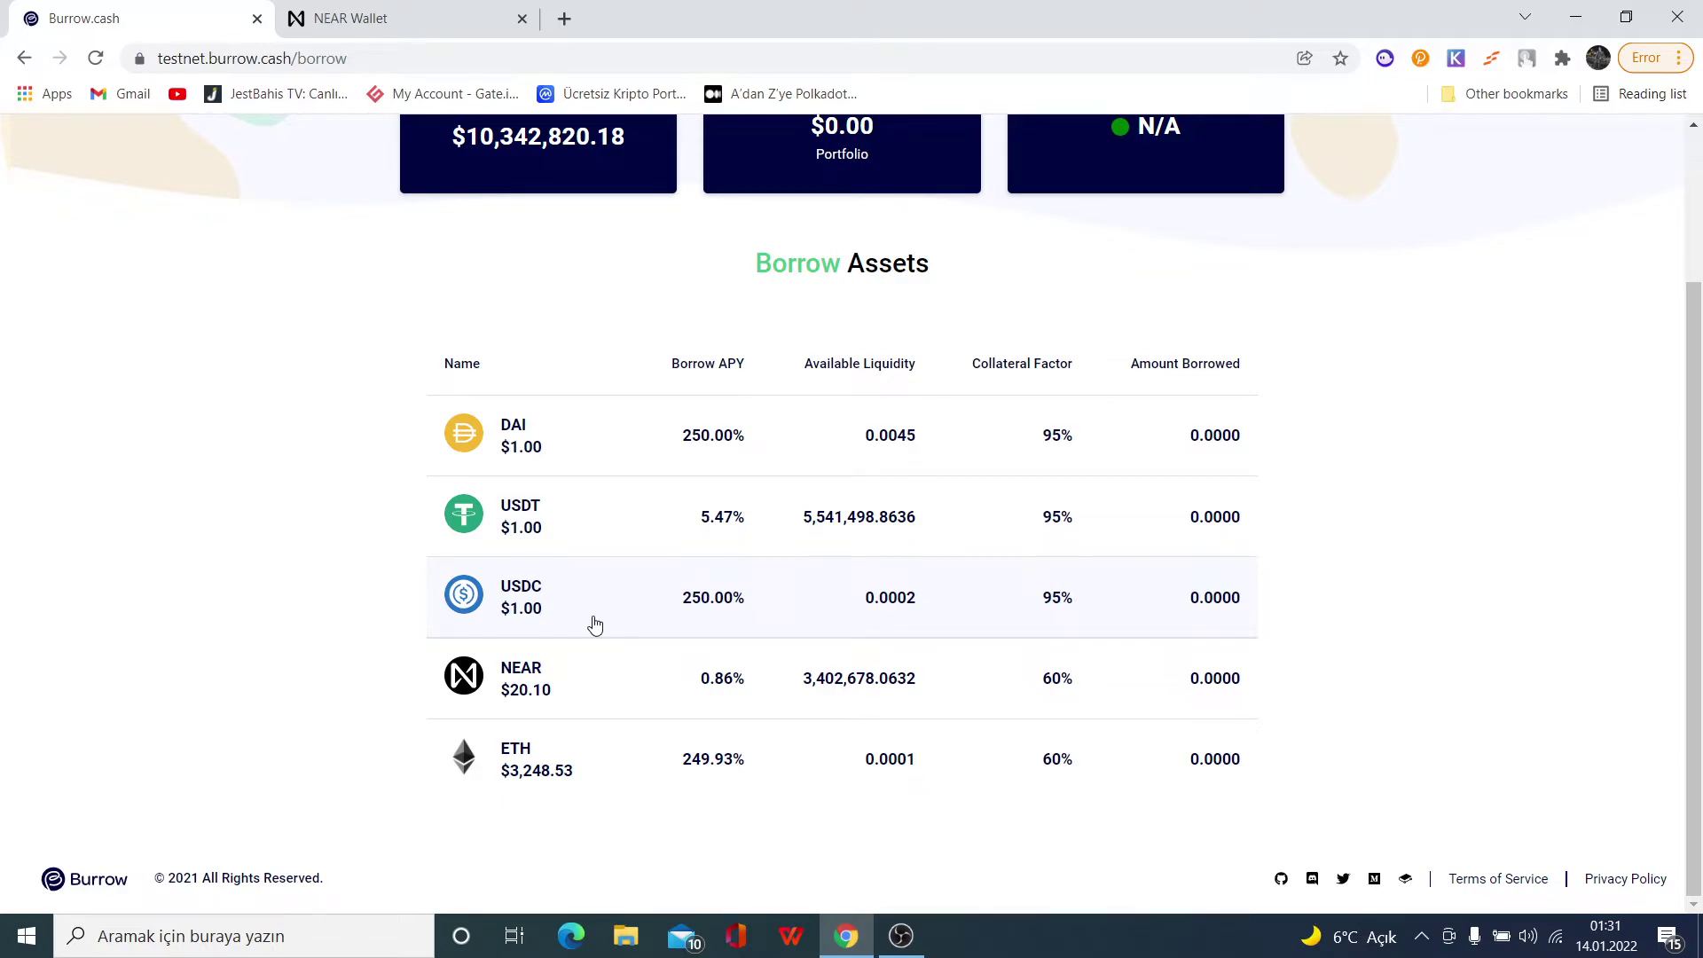
click(650, 457)
drag(642, 533, 1037, 533)
click(1029, 469)
scroll(1001, 476, down, 1)
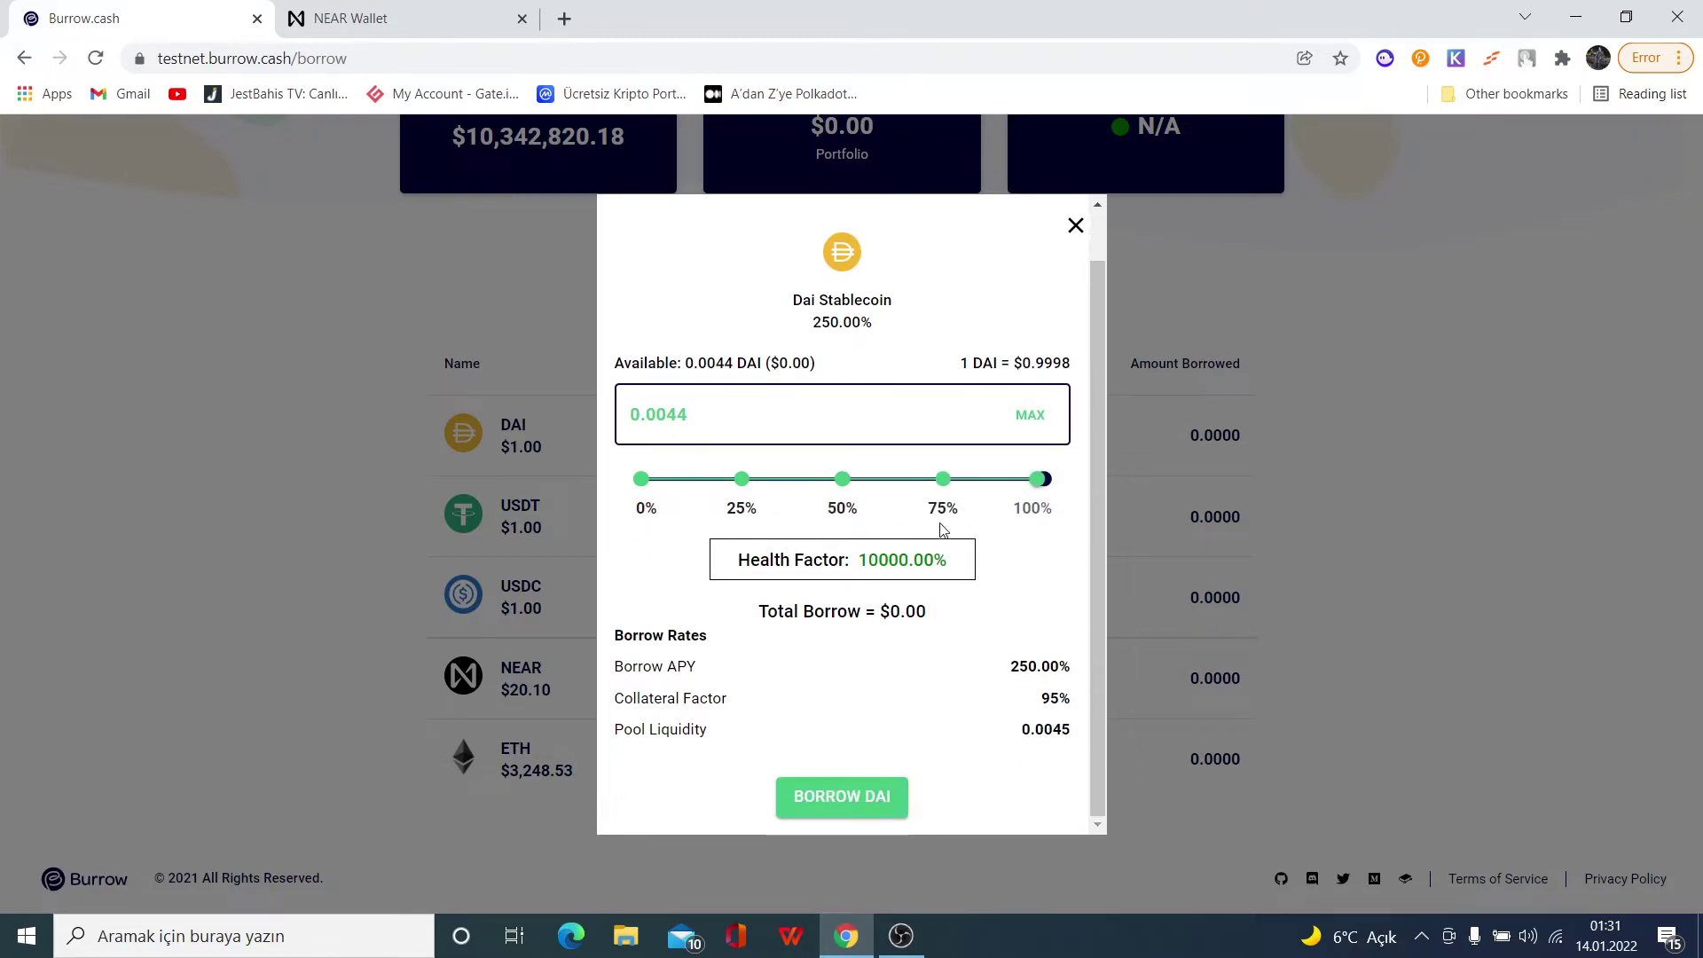
click(491, 545)
Step: Borrow 1.1399 NEAR and approve the transaction in the NEAR wallet
click(601, 676)
mouse_move(641, 533)
mouse_down()
mouse_move(873, 535)
mouse_move(718, 542)
mouse_up()
scroll(891, 676, down, 2)
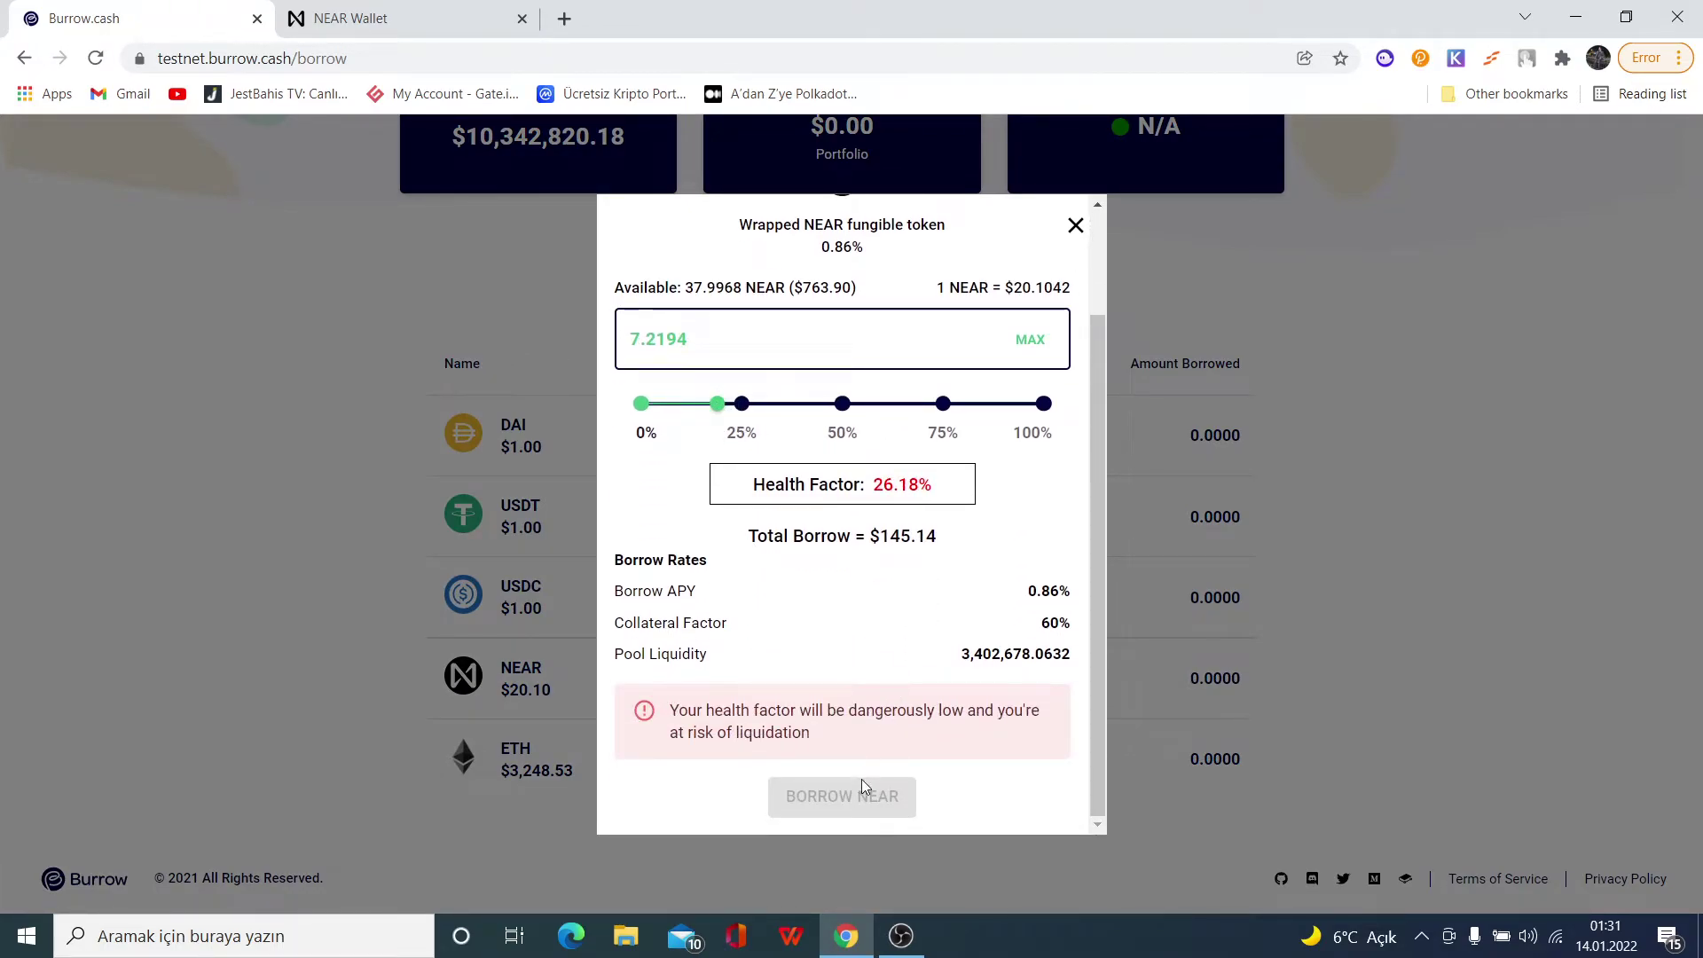
mouse_move(726, 404)
drag(725, 404, 653, 416)
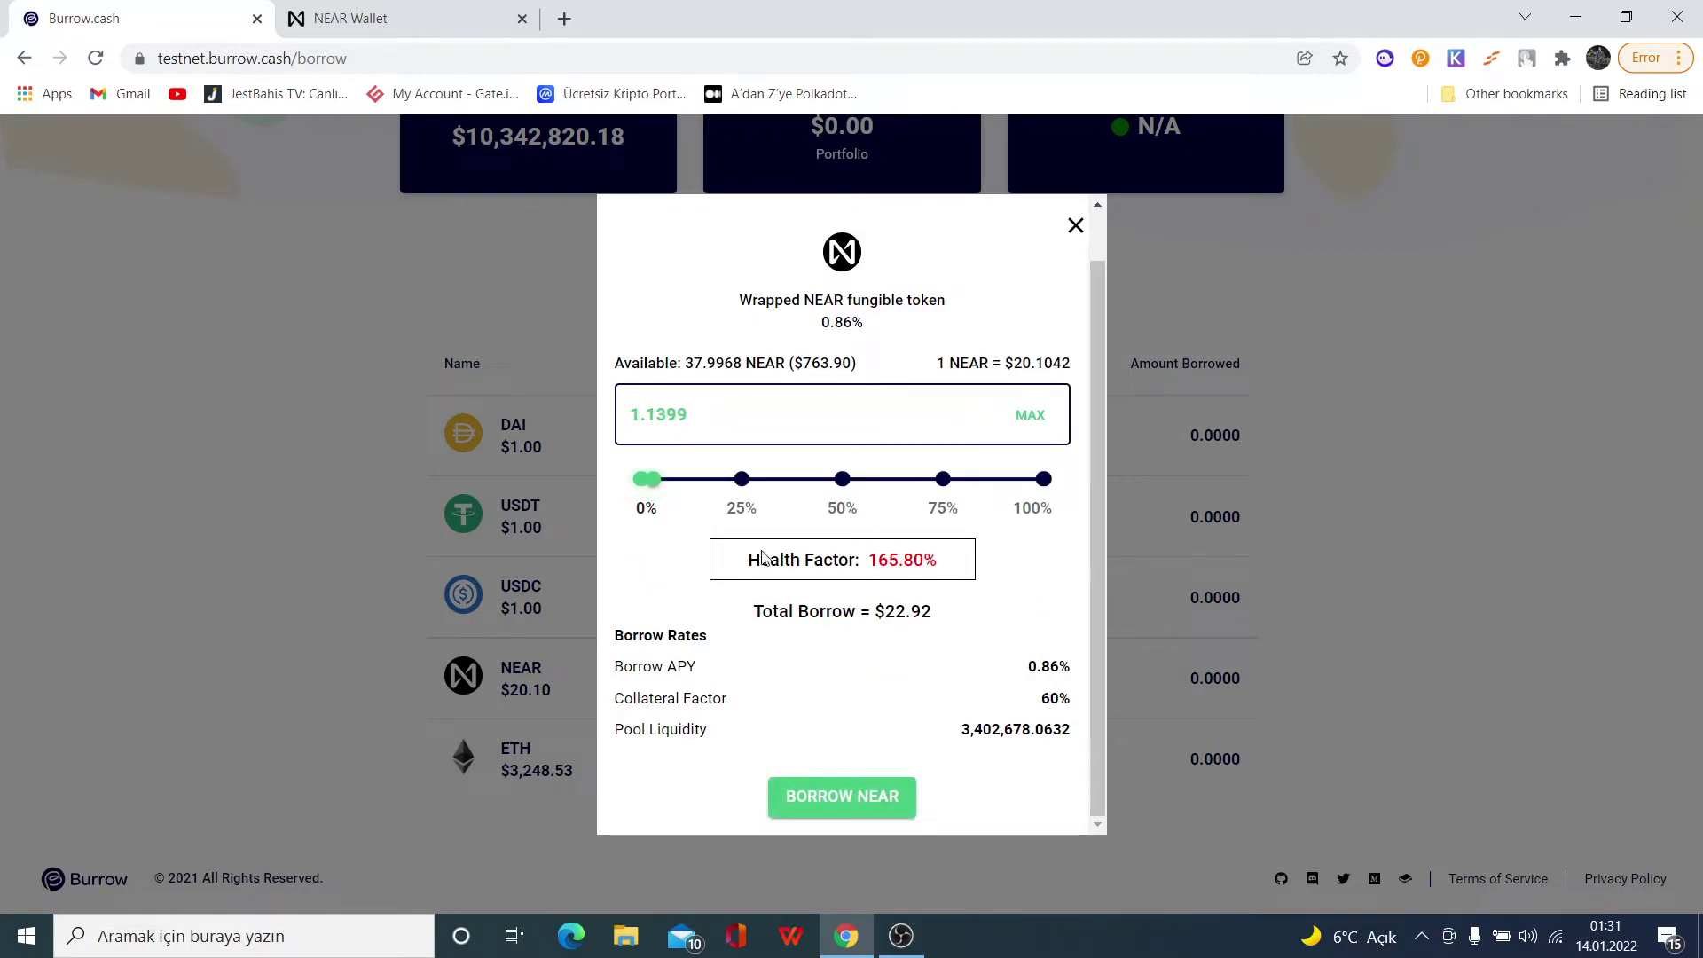
click(860, 791)
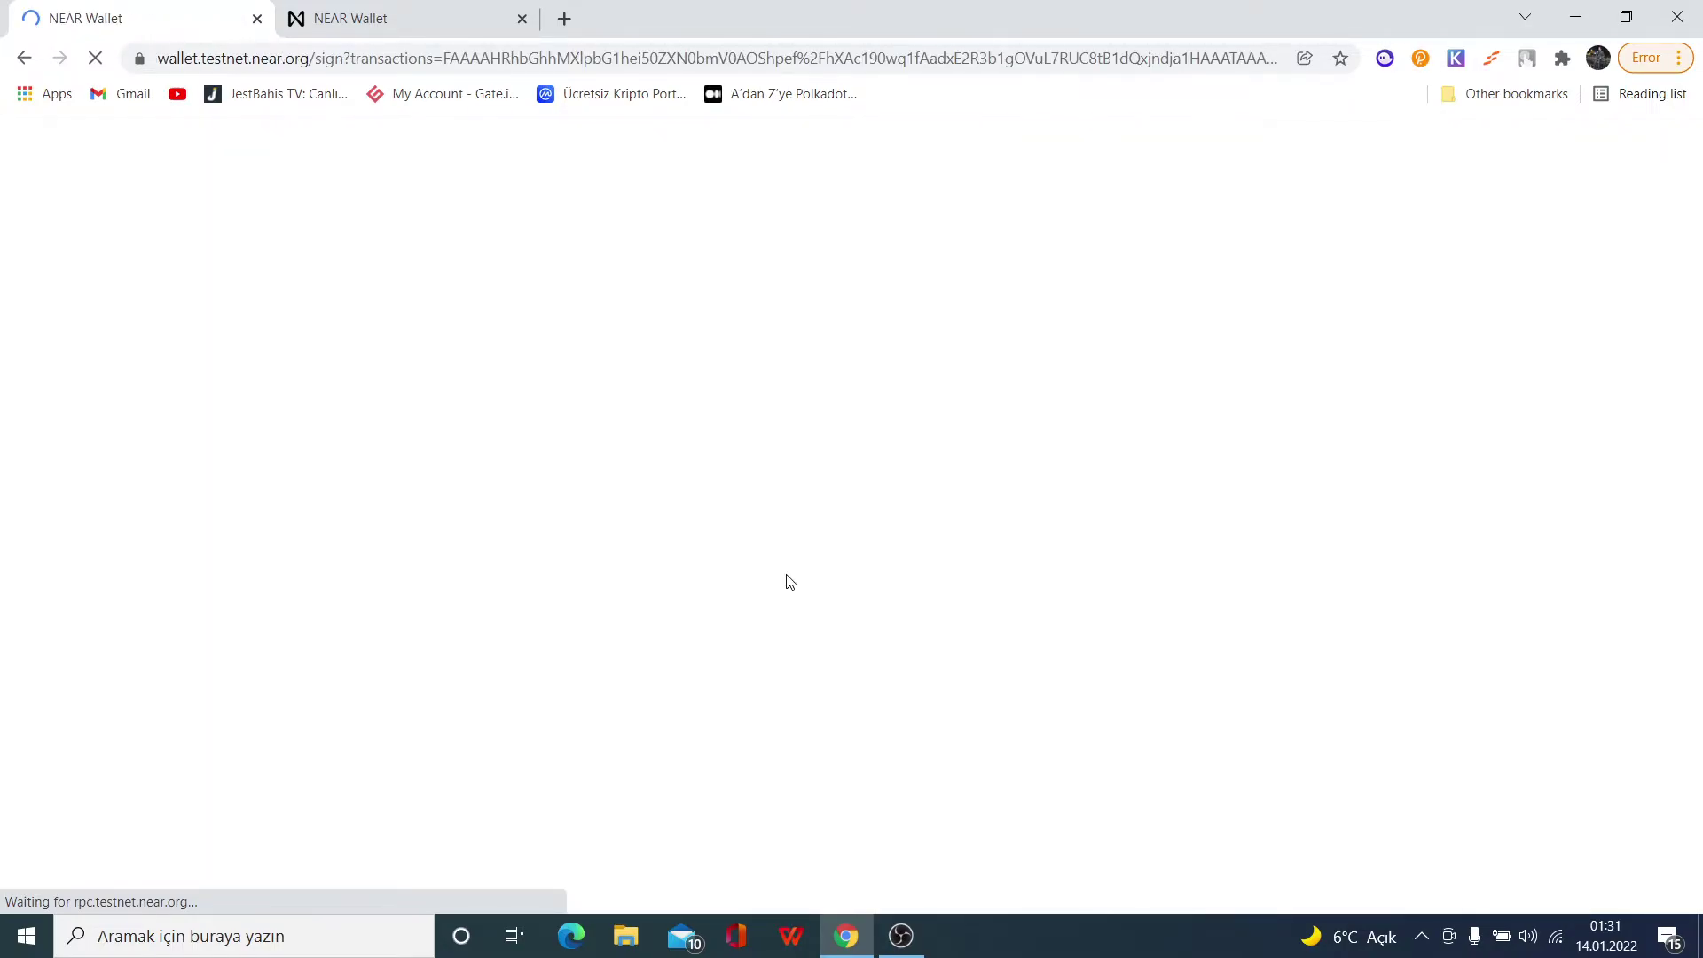
click(1020, 576)
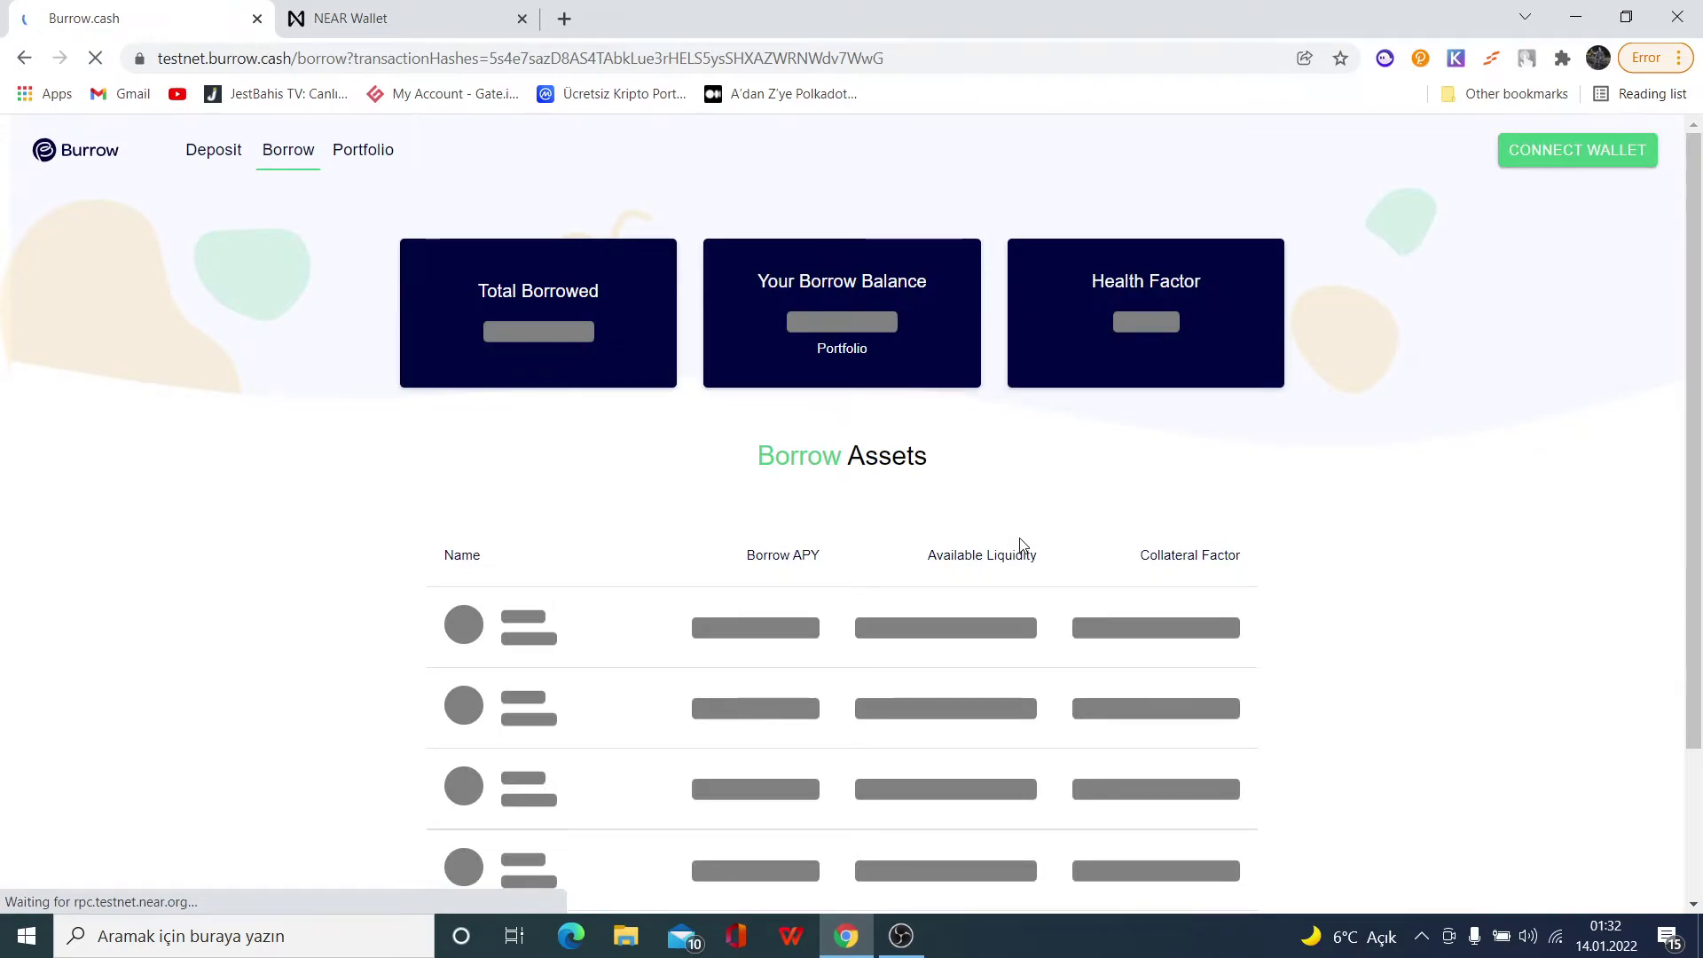
Step: Withdraw 2 NEAR from the deposited assets in the portfolio and approve the transaction in the NEAR wallet
click(376, 153)
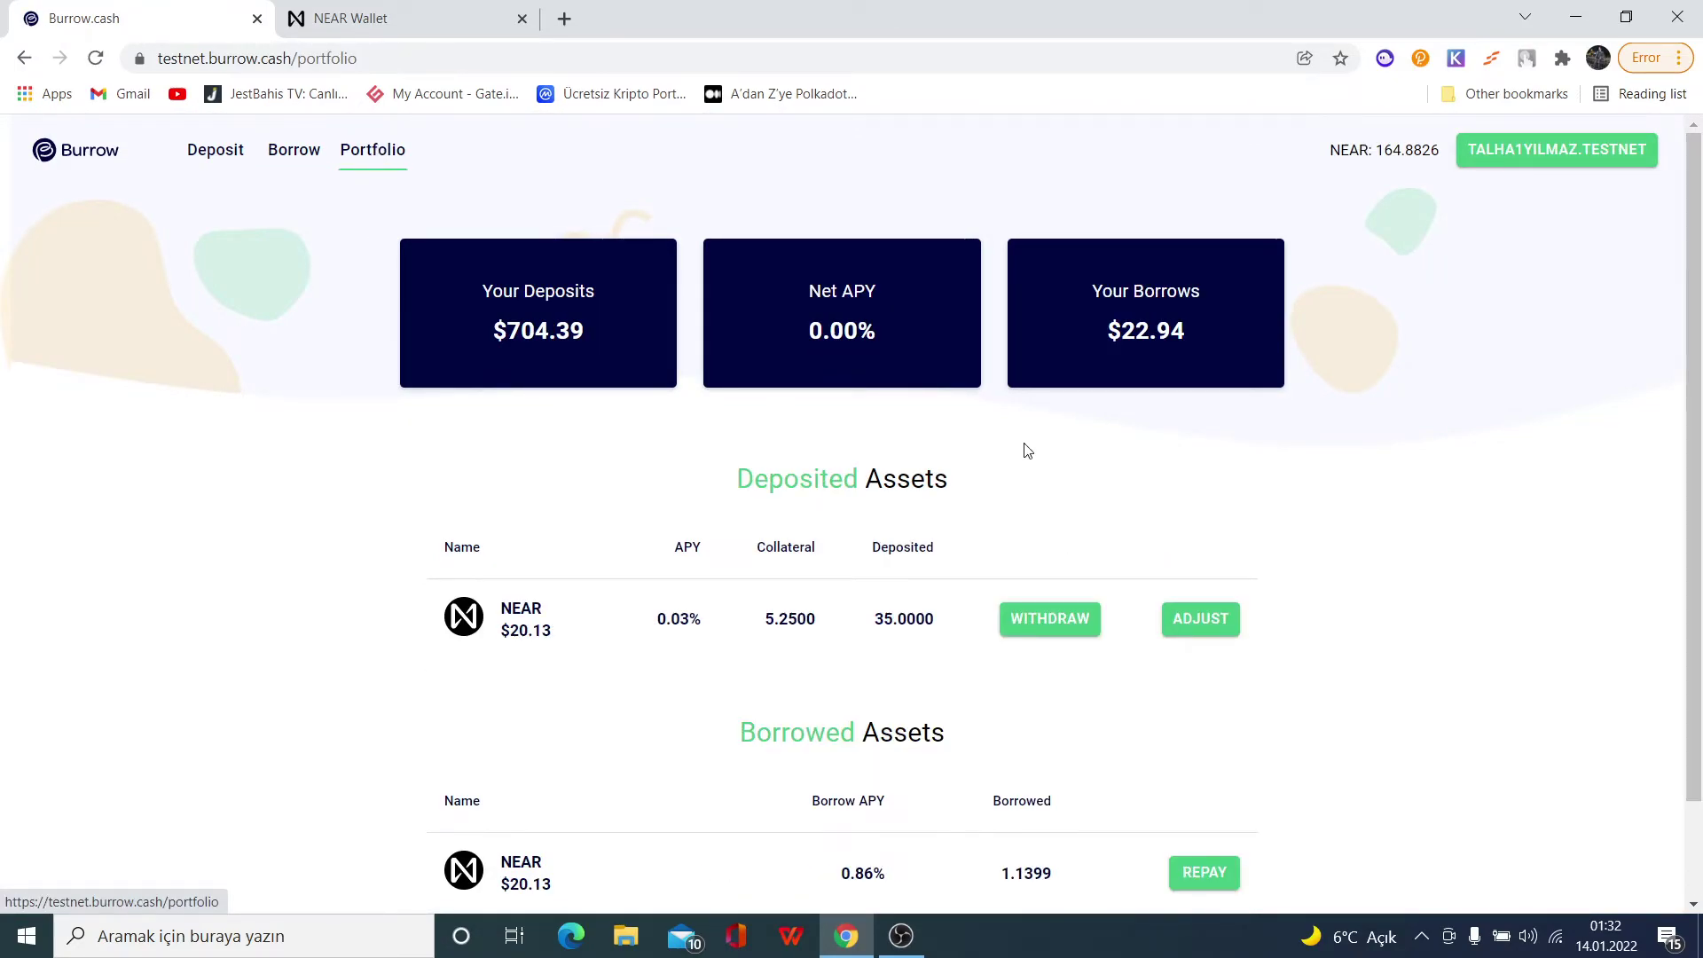
scroll(764, 468, down, 2)
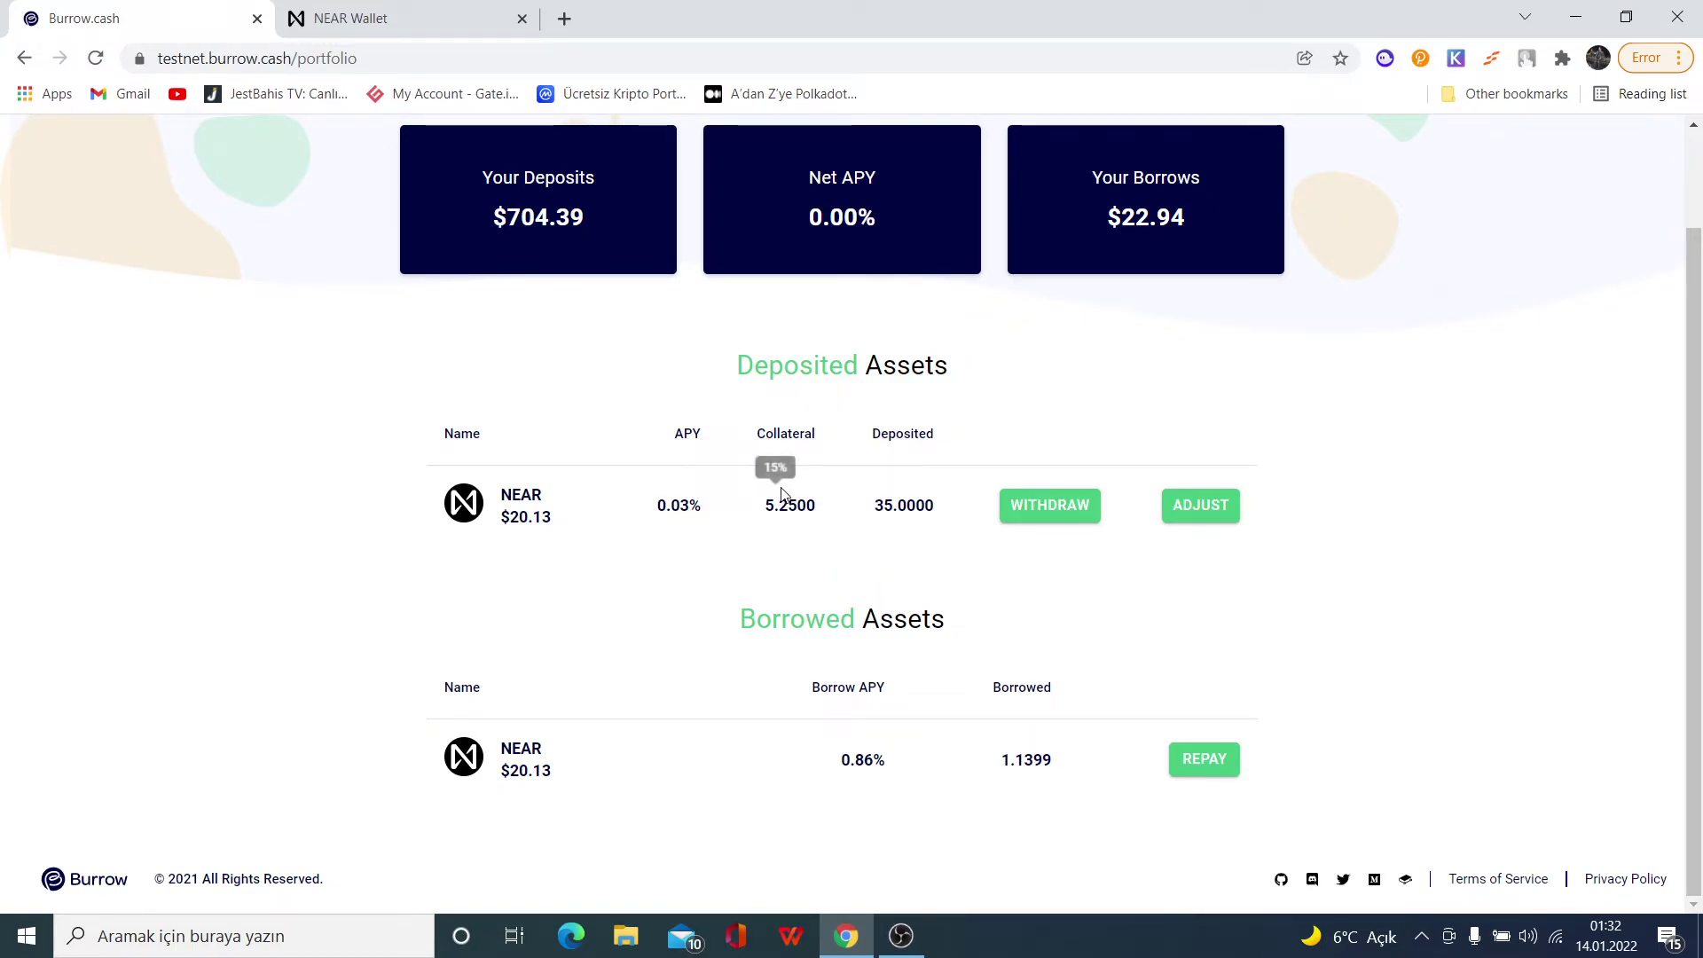
click(1019, 507)
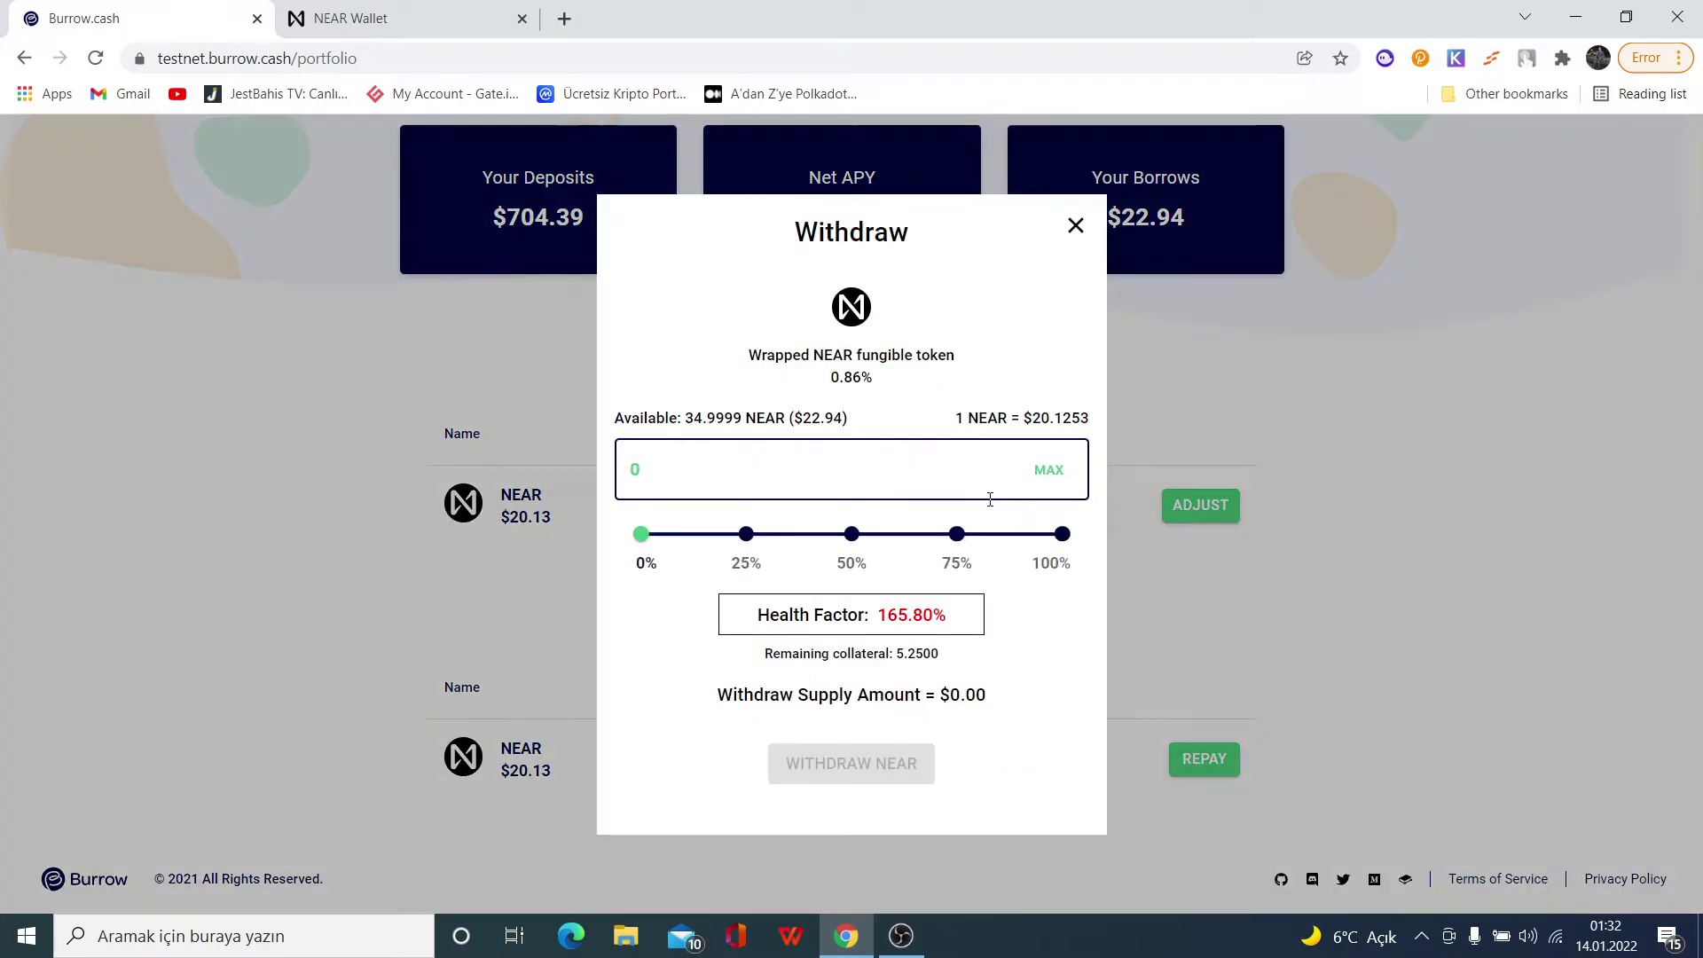
text(2)
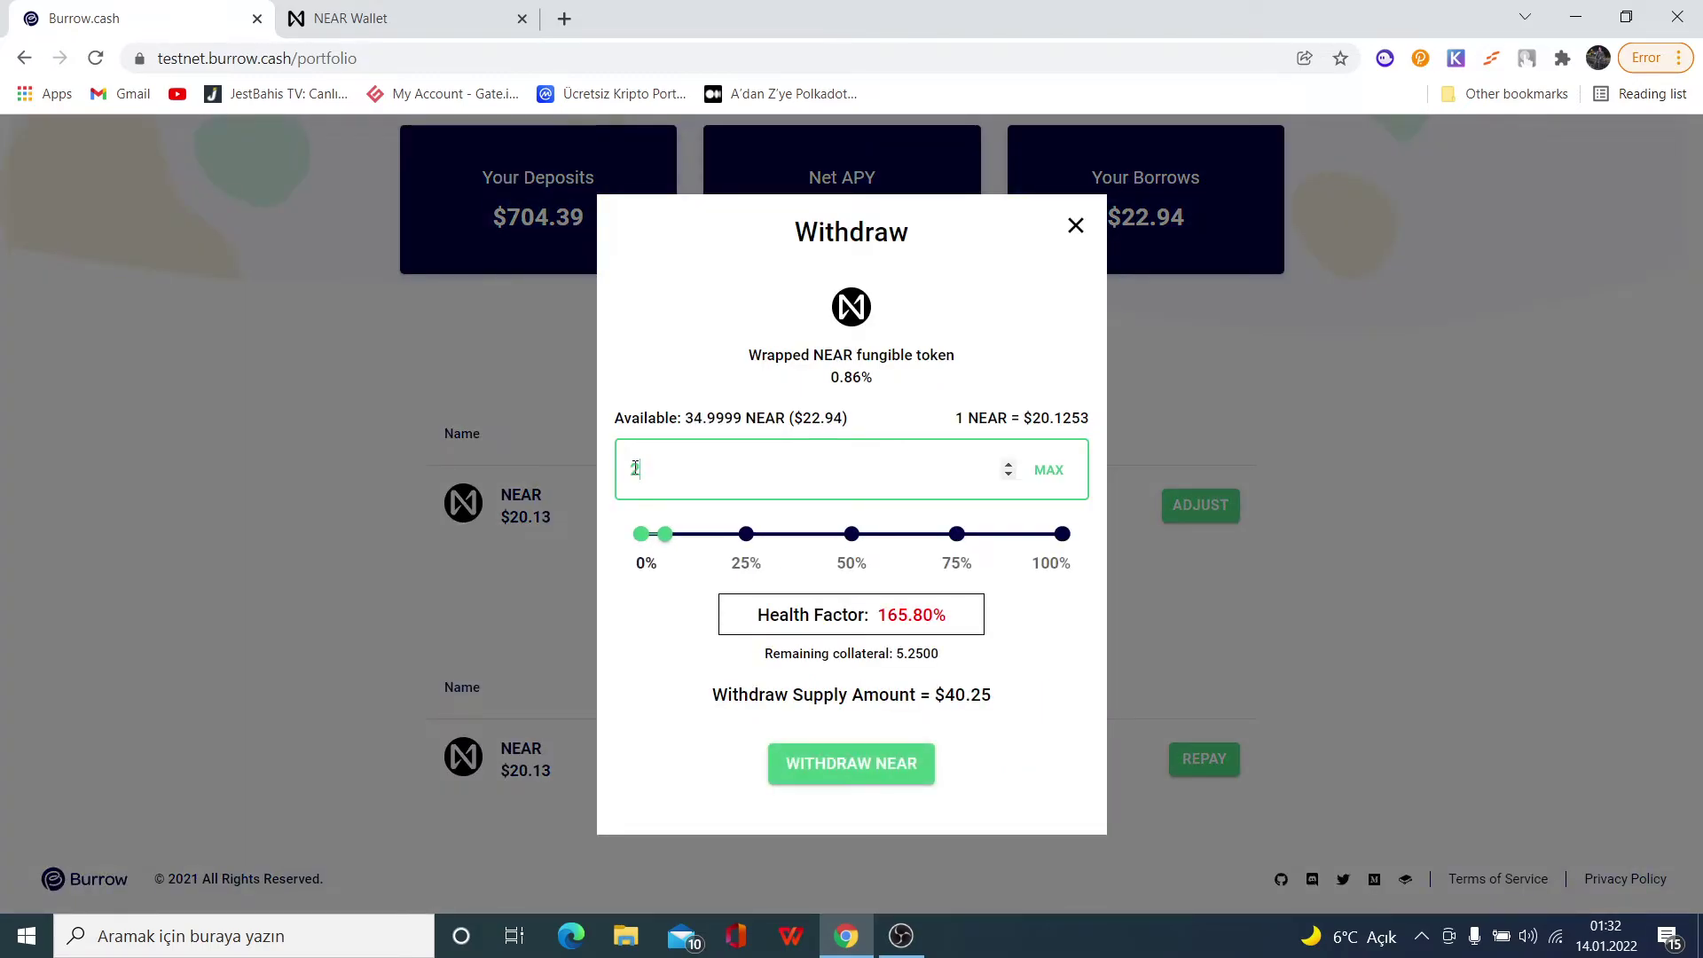
click(844, 767)
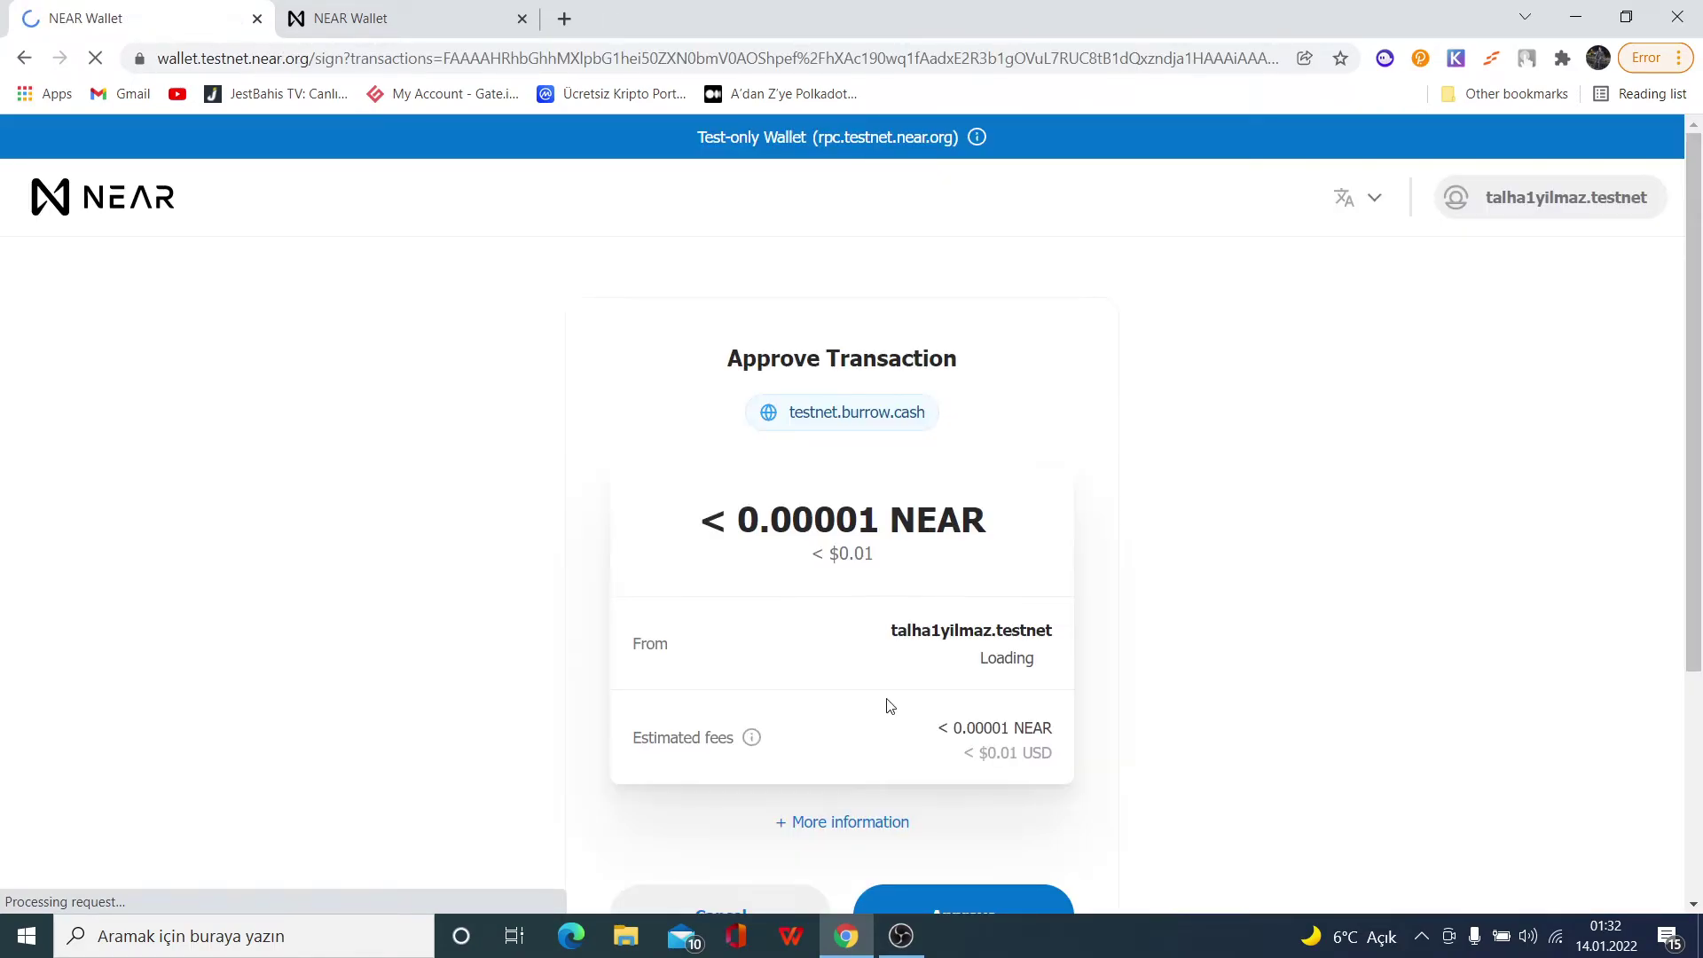
scroll(887, 701, down, 4)
click(933, 587)
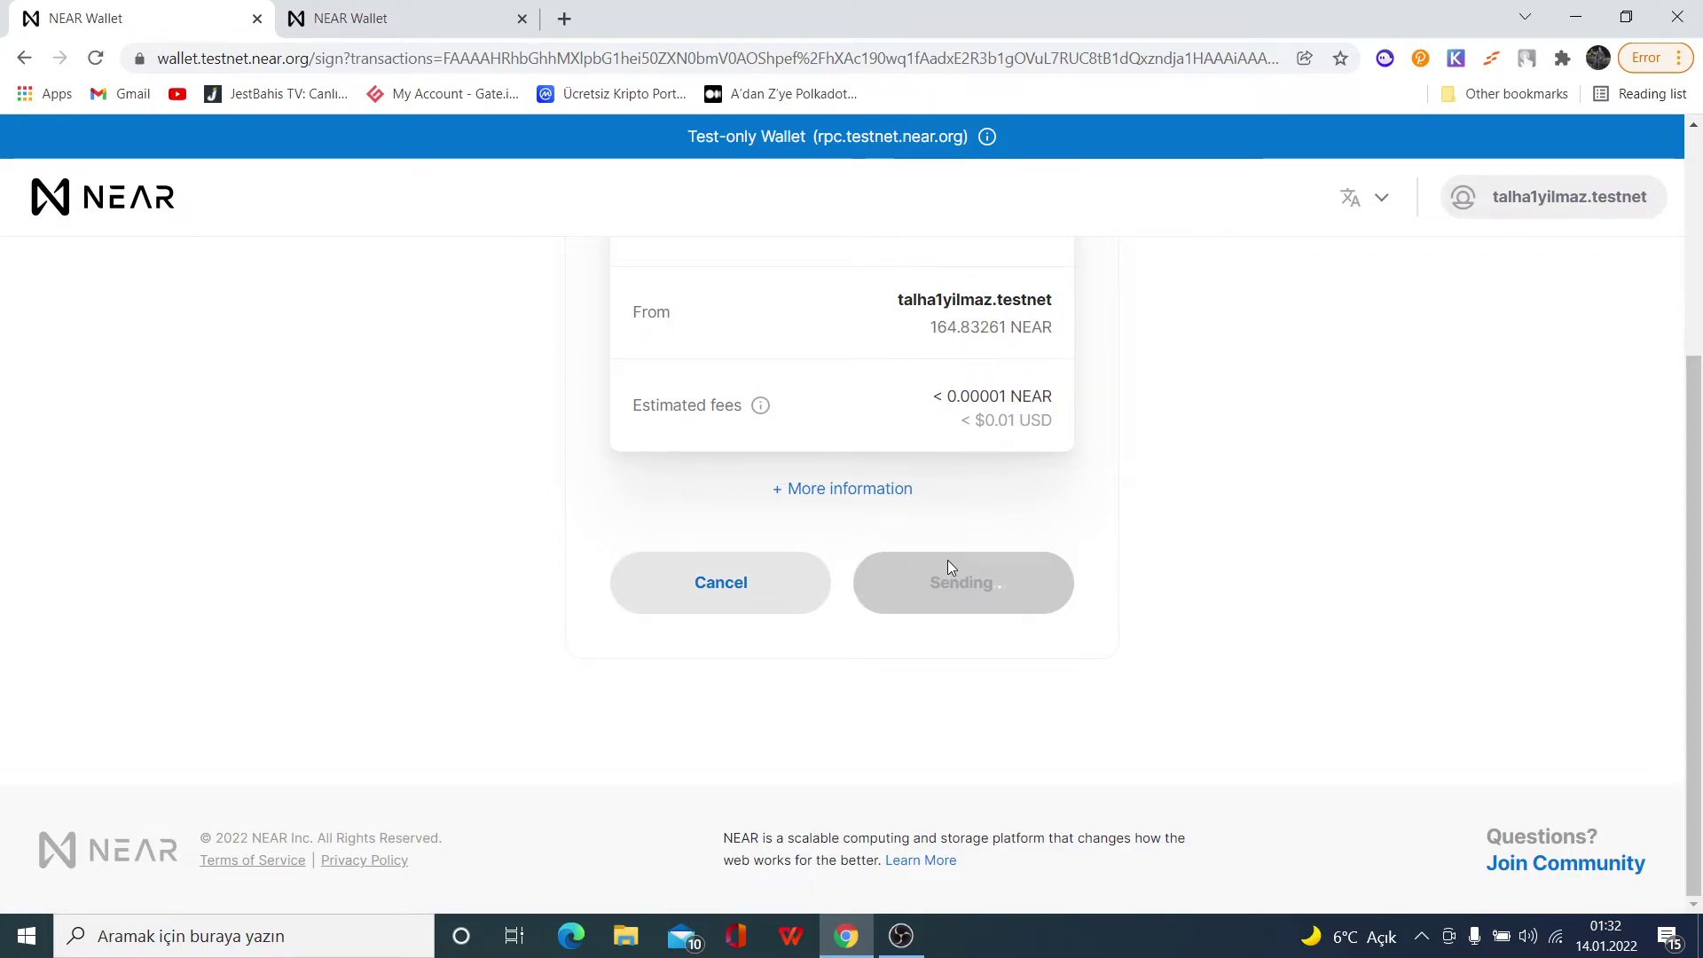
mouse_move(766, 414)
scroll(984, 567, up, 1)
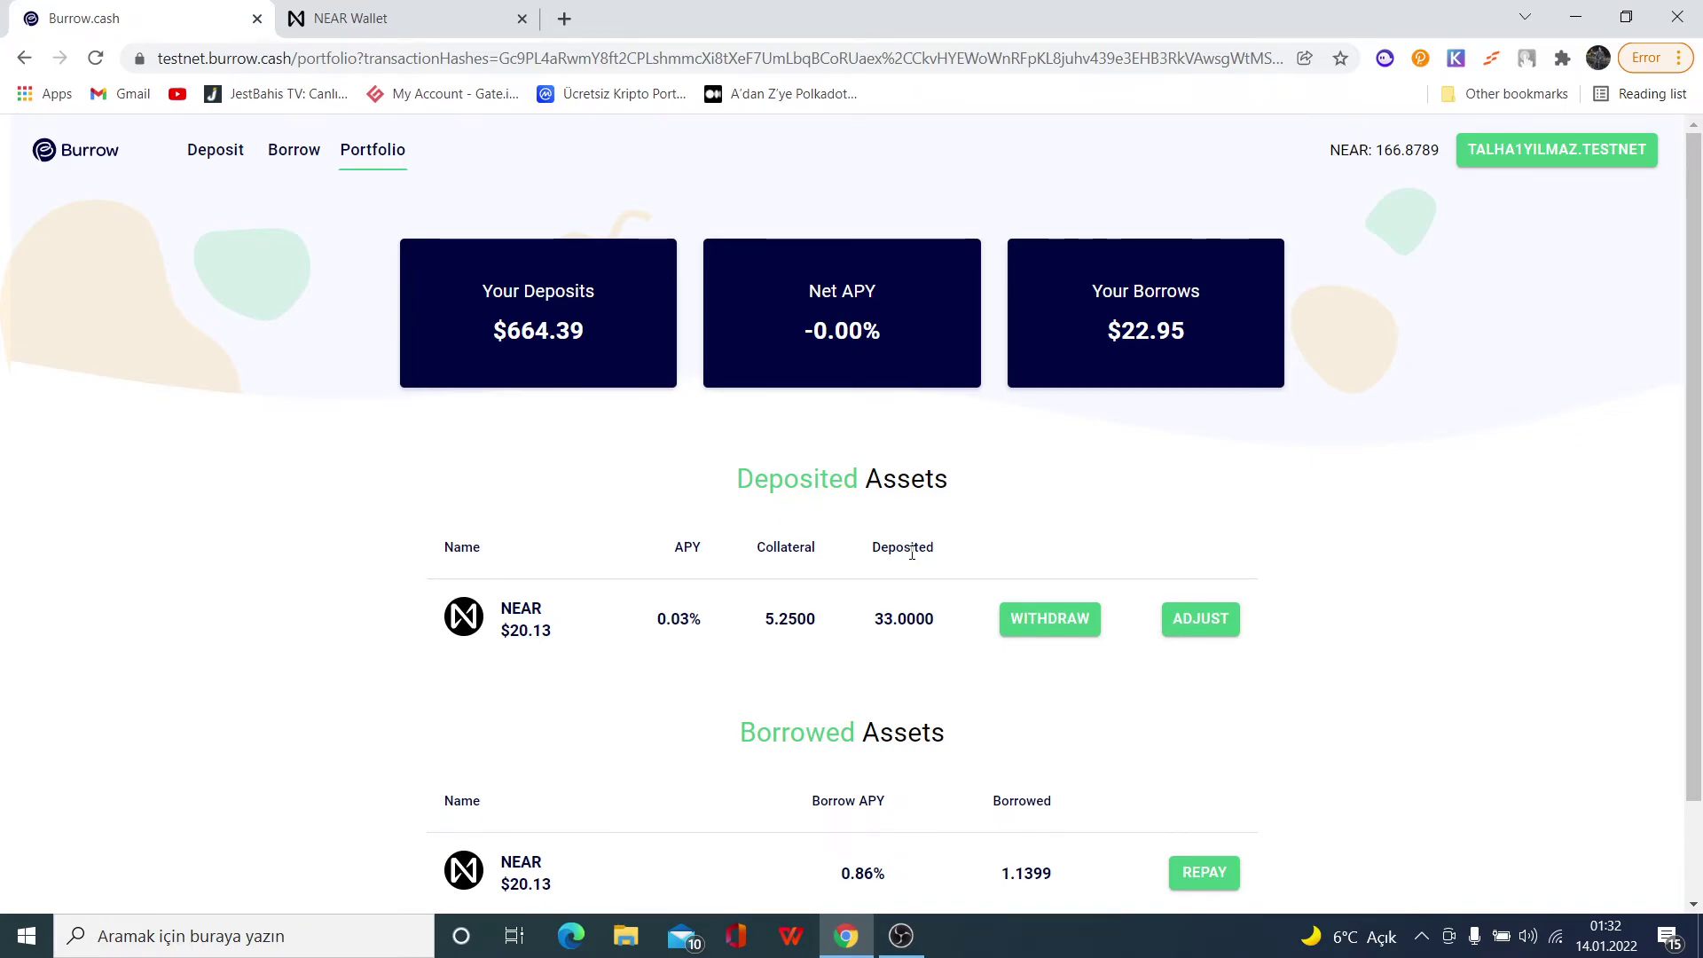
Step: Open the list of deposit assets and read the notice about the product's audit status and deposit limit
click(216, 153)
scroll(572, 612, down, 3)
scroll(572, 461, up, 3)
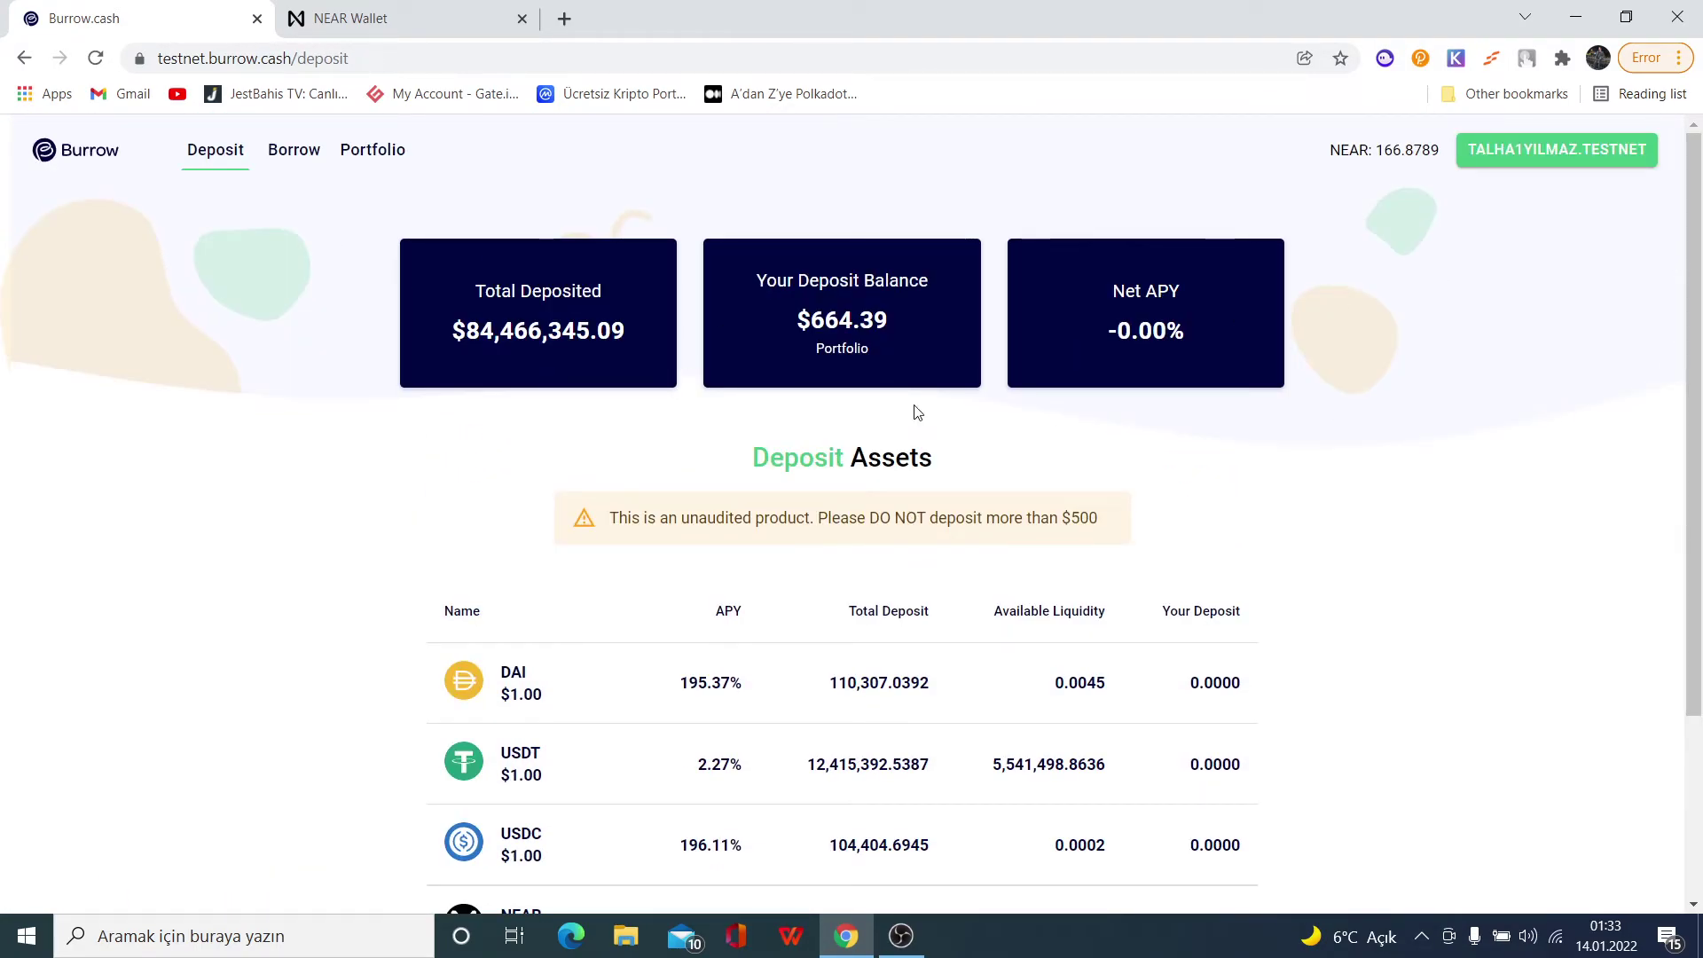
scroll(978, 383, down, 3)
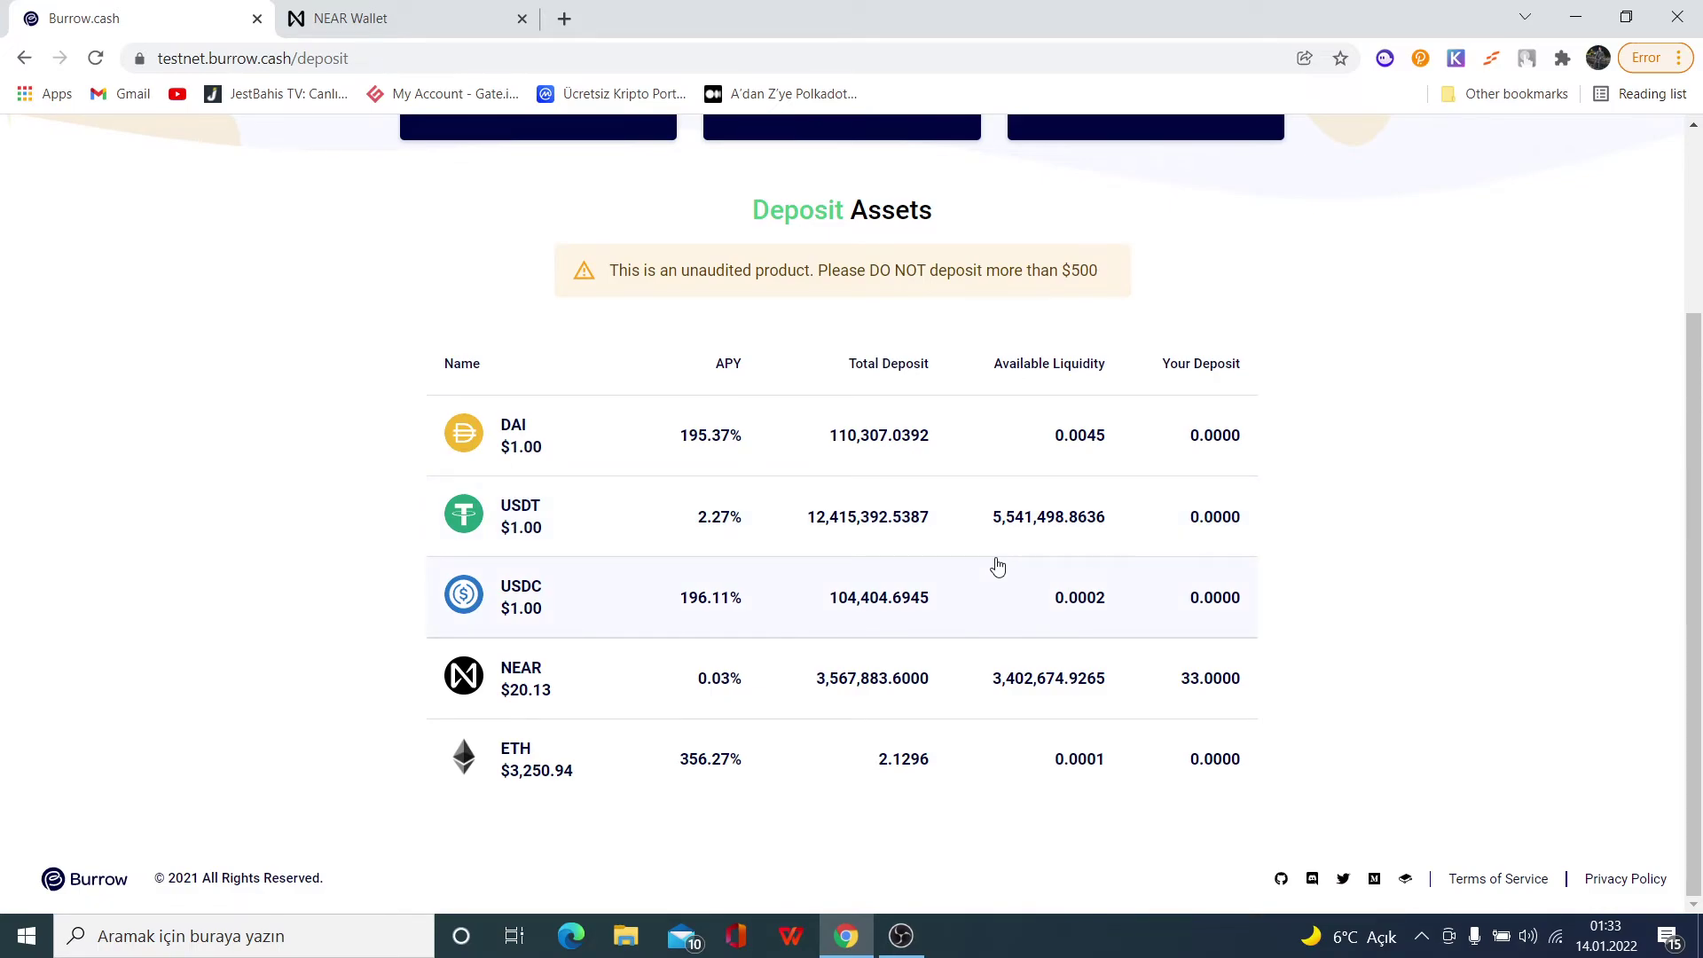
drag(651, 279, 1089, 273)
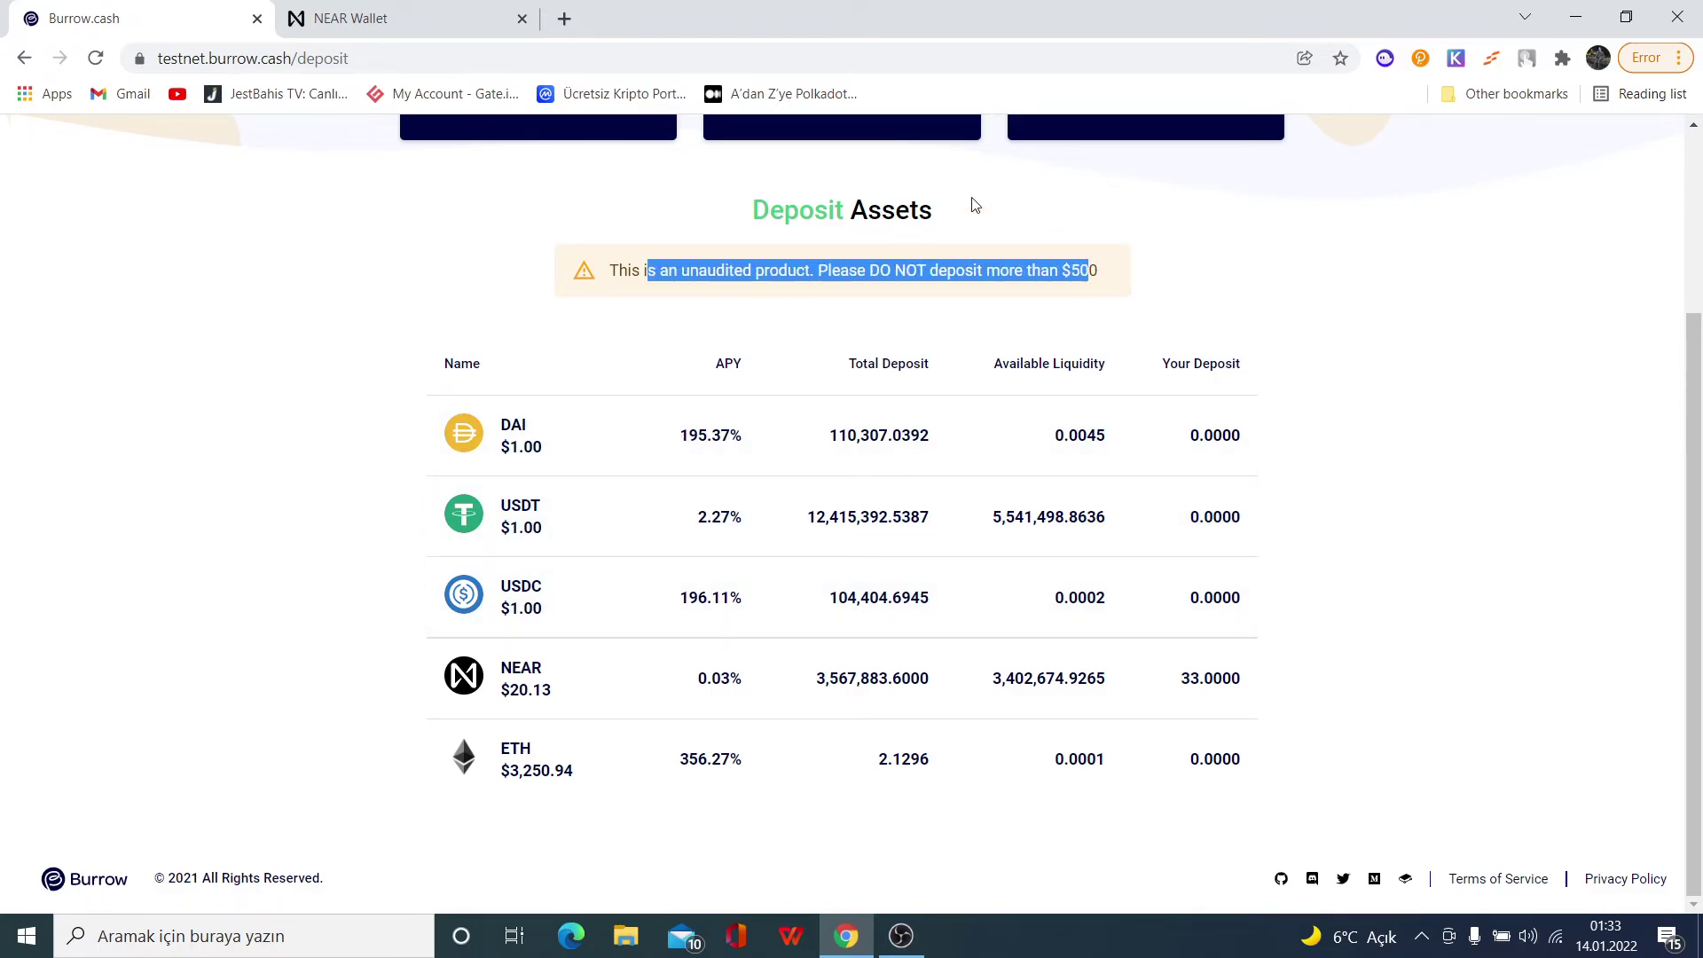
click(1268, 499)
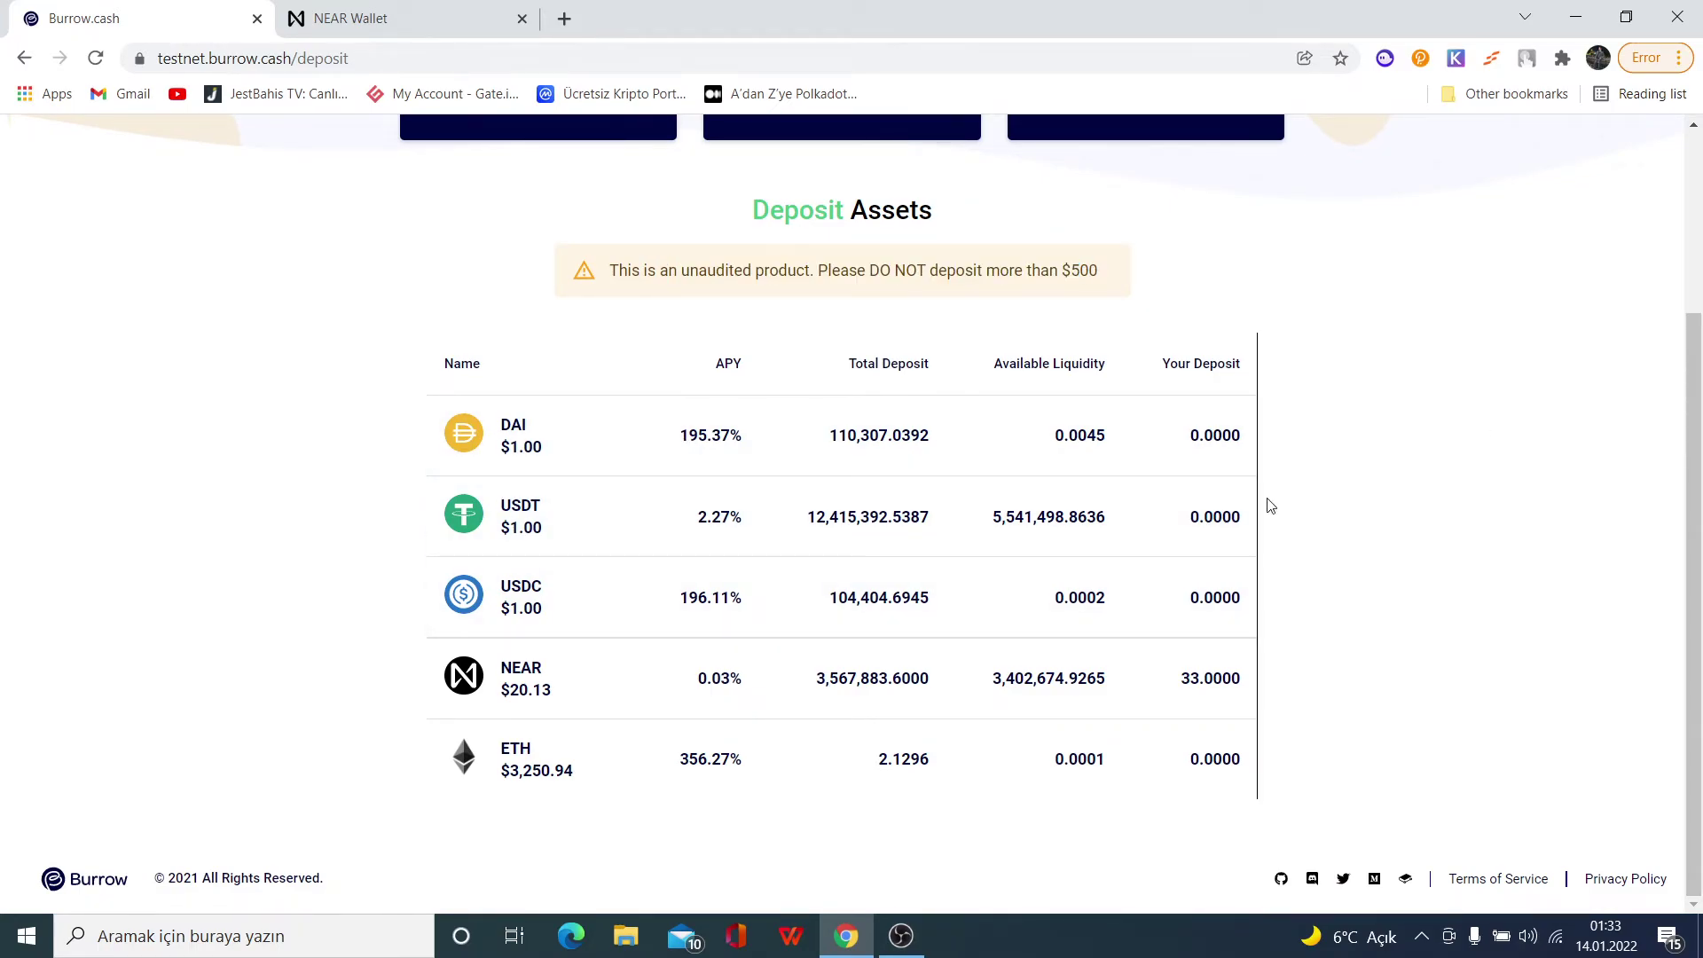
Step: Supply 81.7706 NEAR (49% of the available balance) with its use as collateral enabled, and approve the wallet transaction
click(542, 693)
click(890, 533)
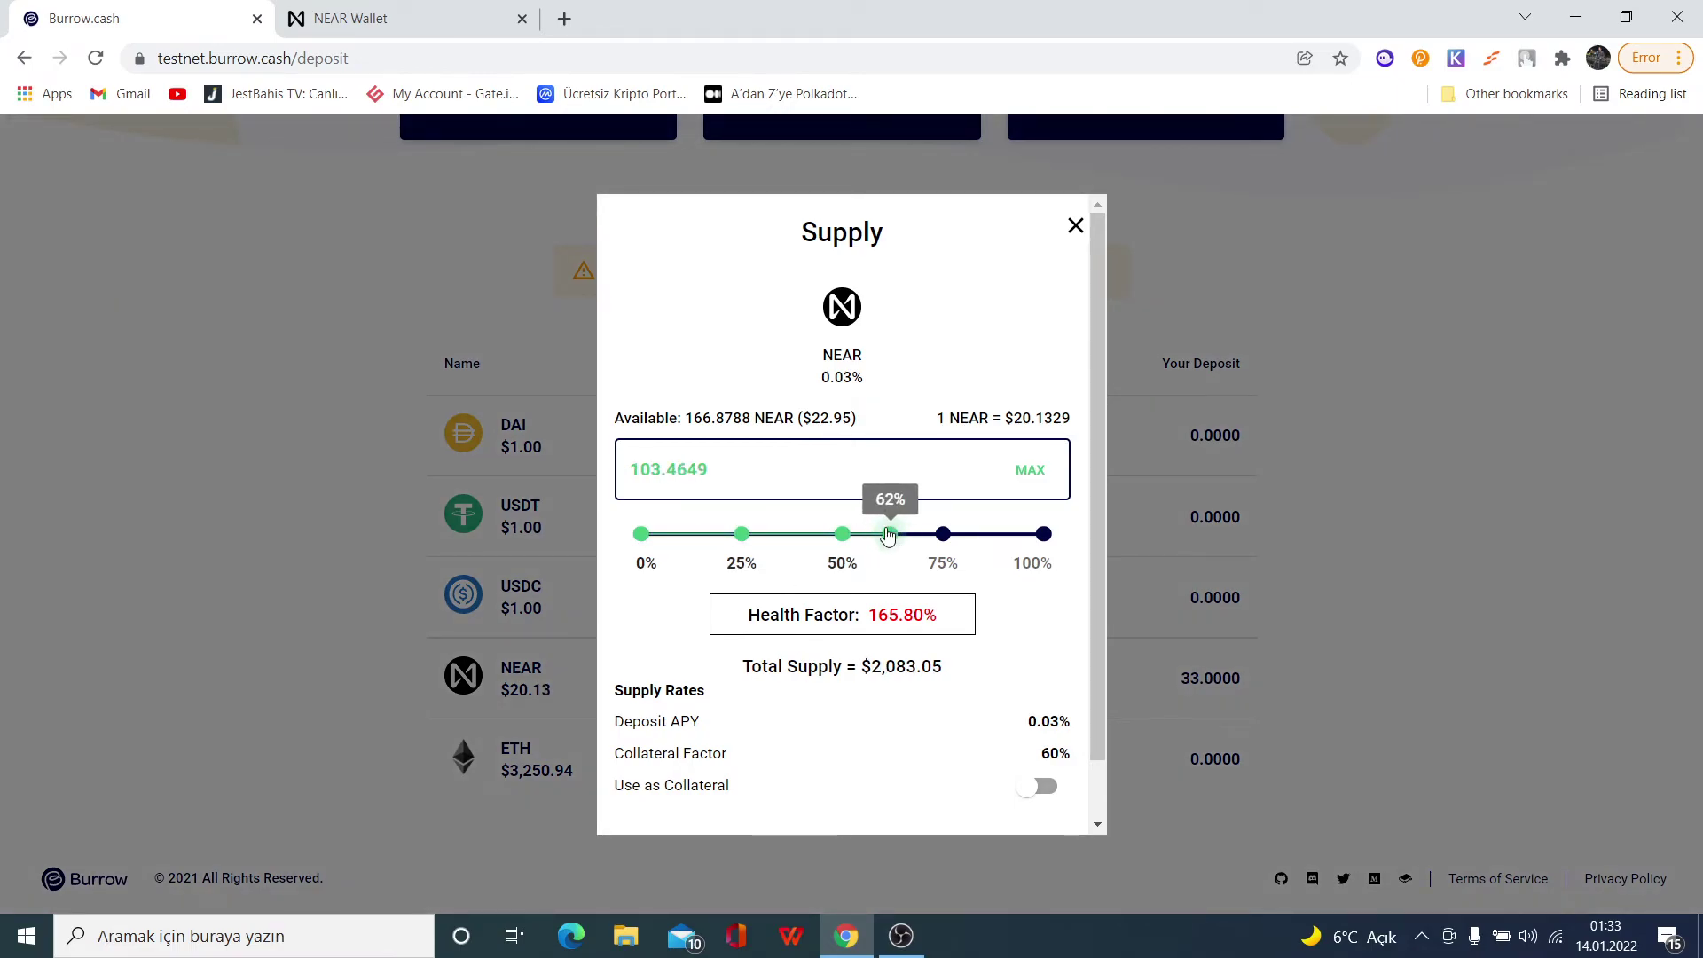
mouse_move(830, 533)
mouse_down()
mouse_move(864, 545)
mouse_move(841, 540)
mouse_up()
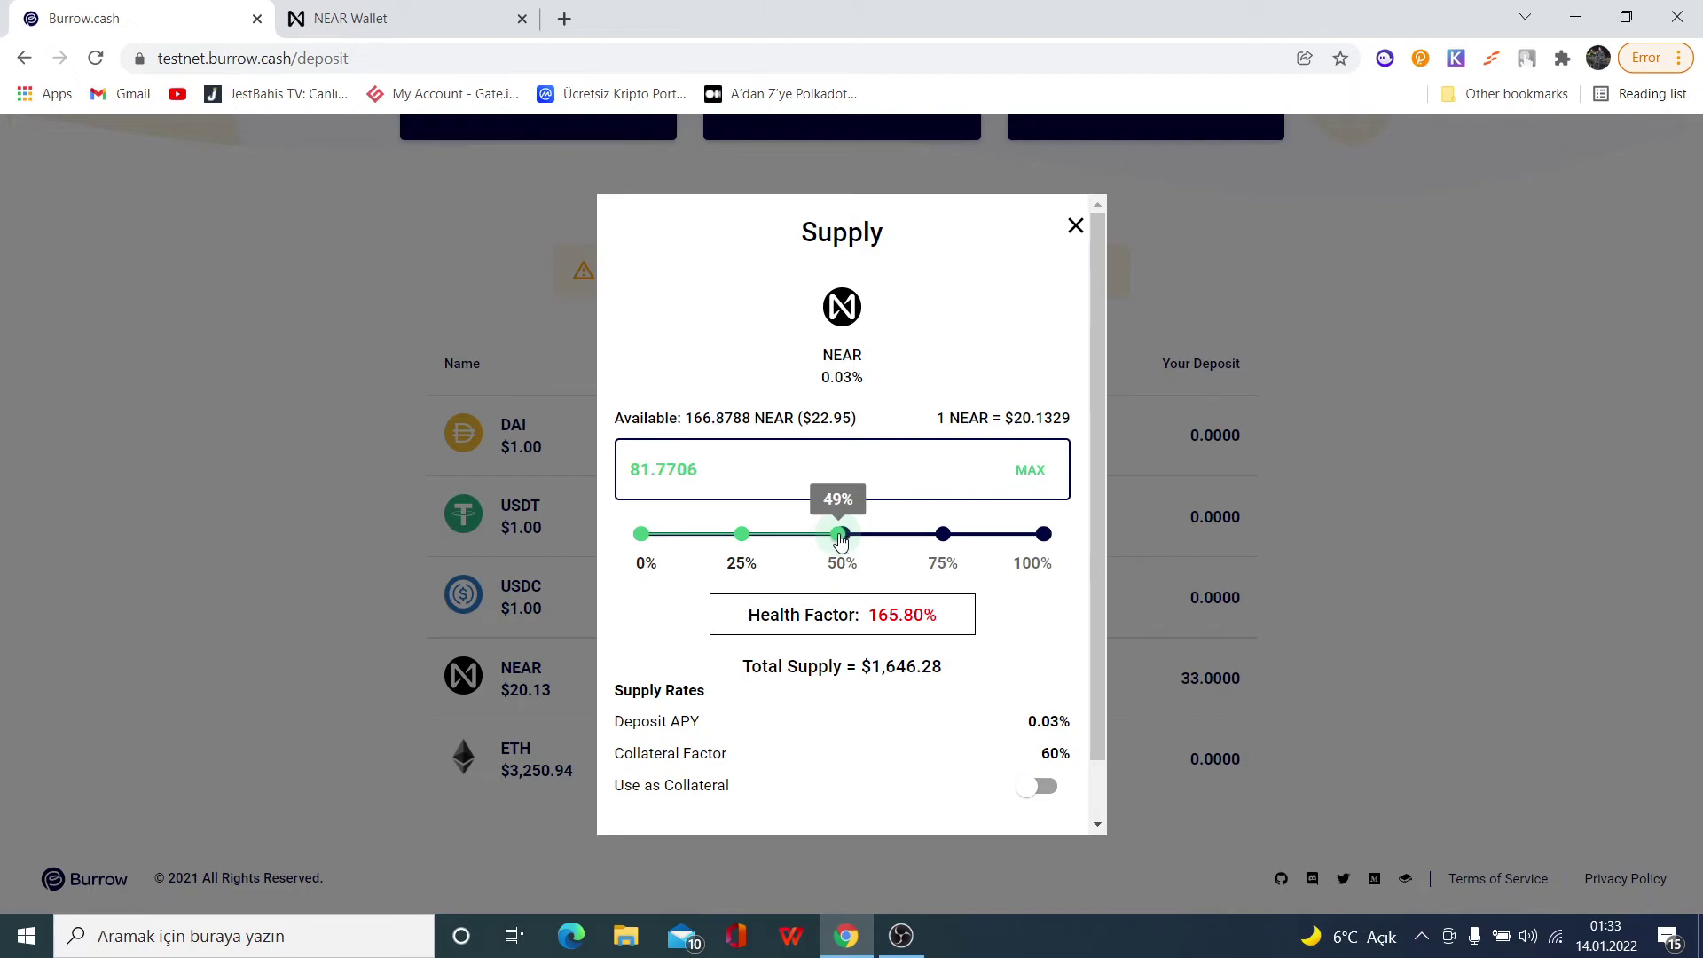
scroll(961, 714, down, 1)
click(1039, 721)
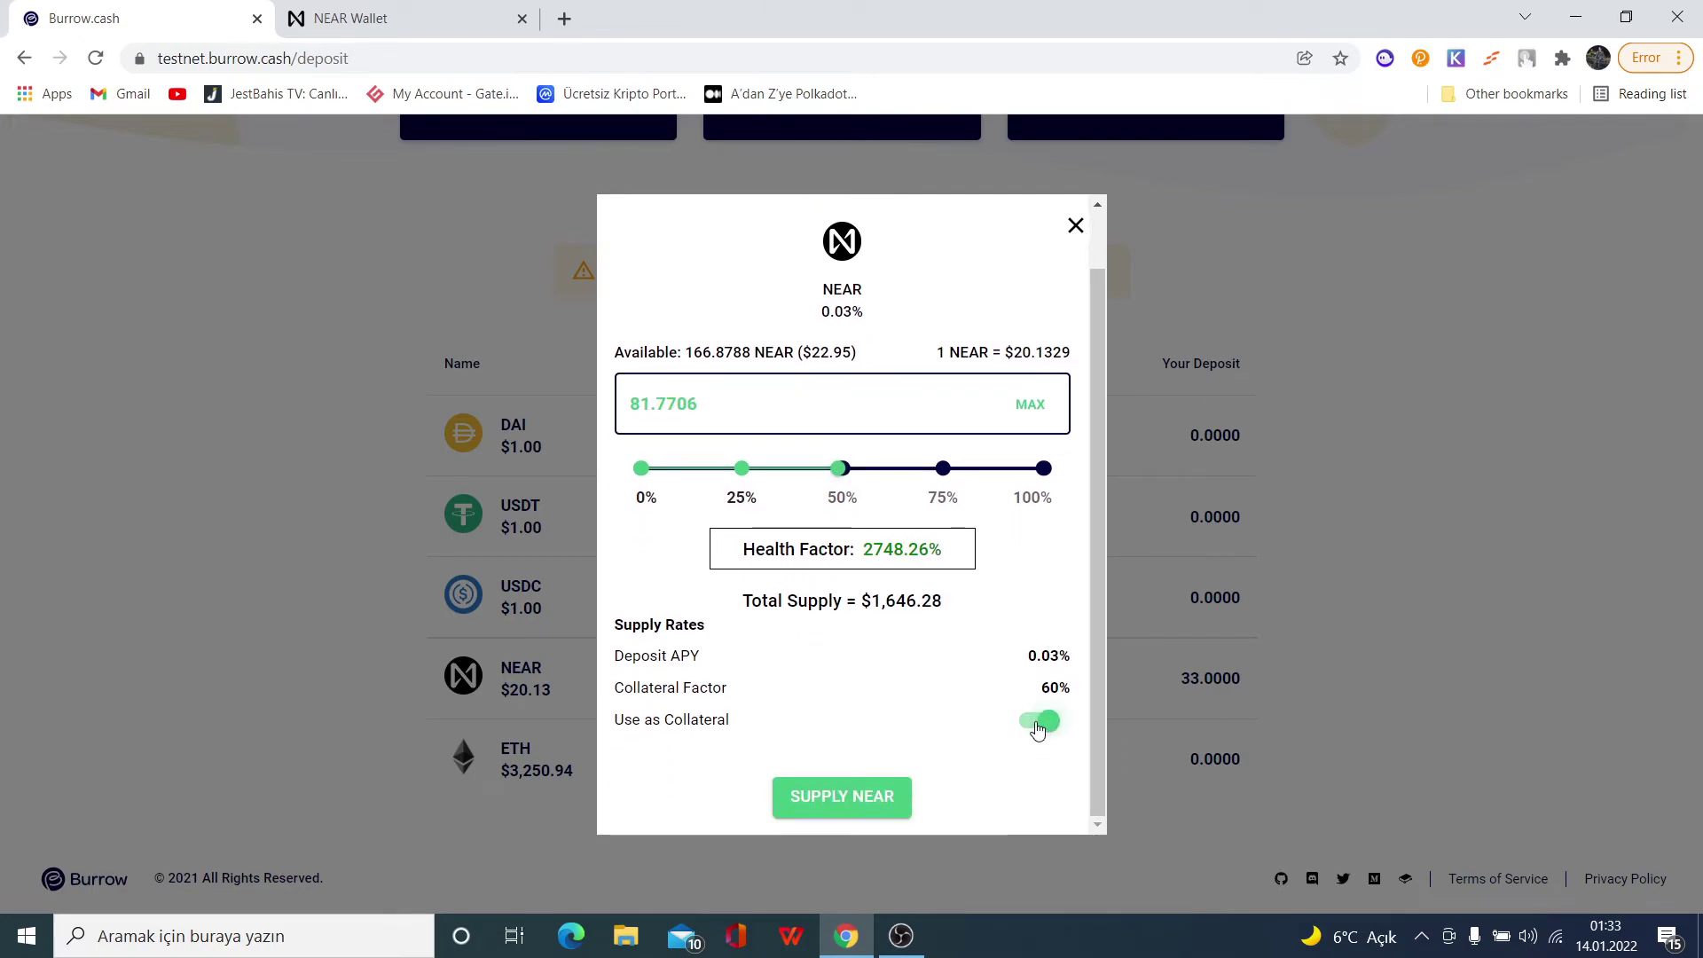
click(1036, 719)
click(1036, 719)
click(891, 795)
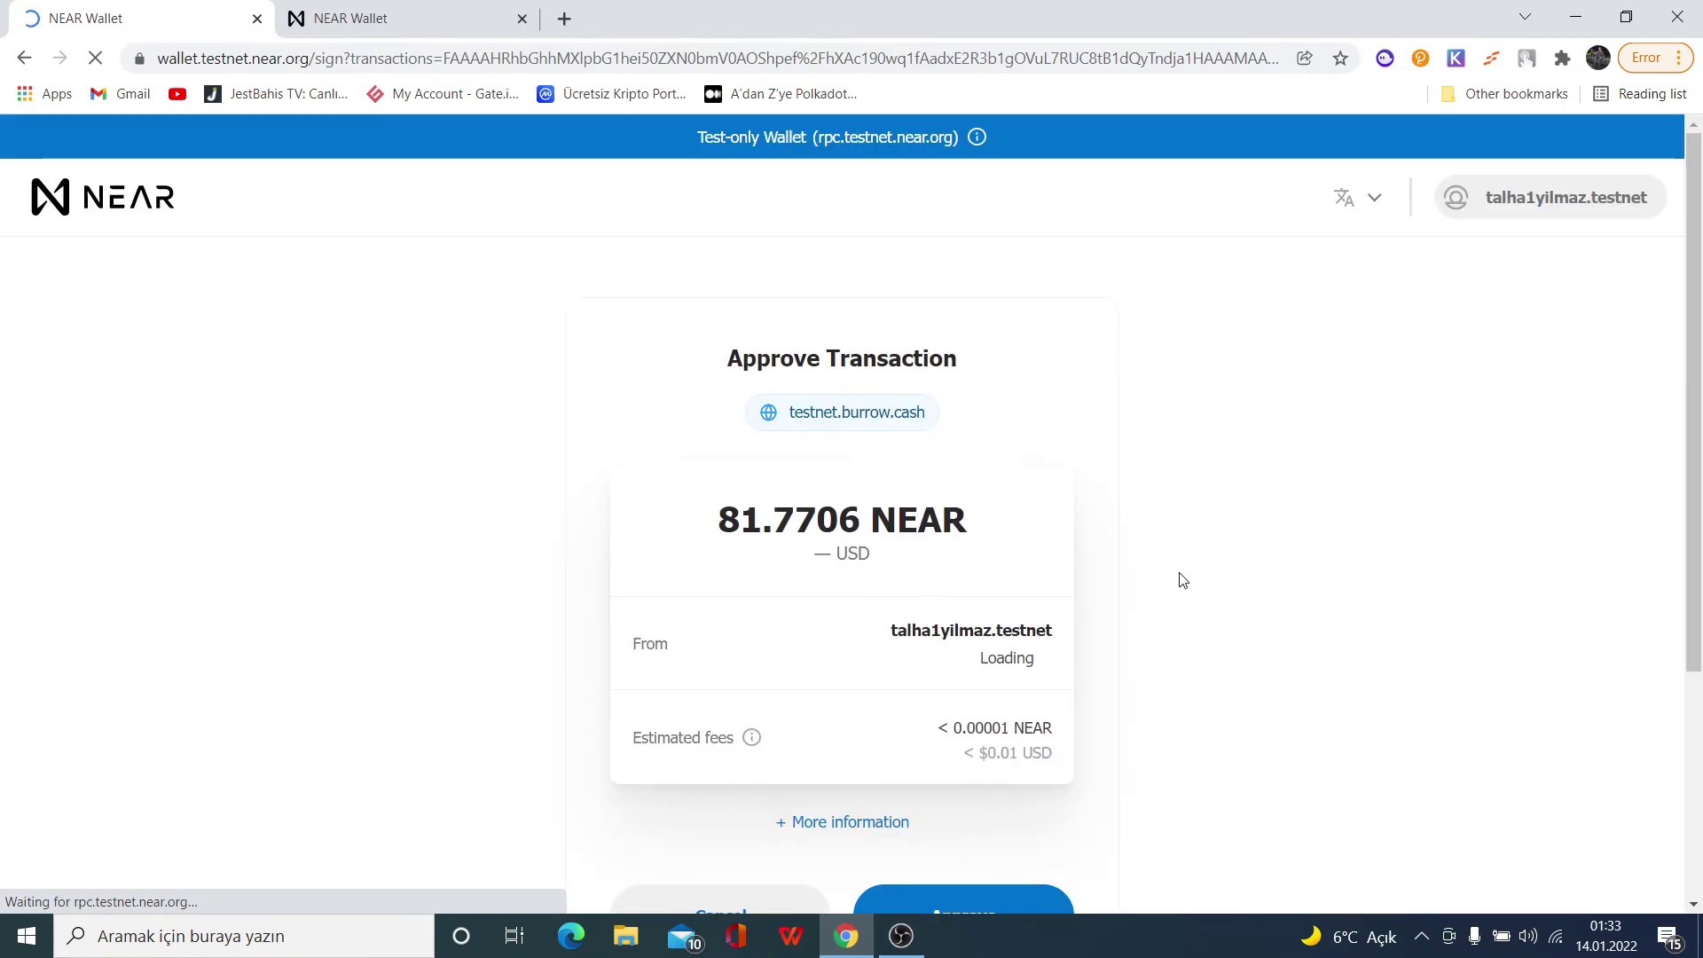
scroll(1153, 621, down, 3)
click(1005, 586)
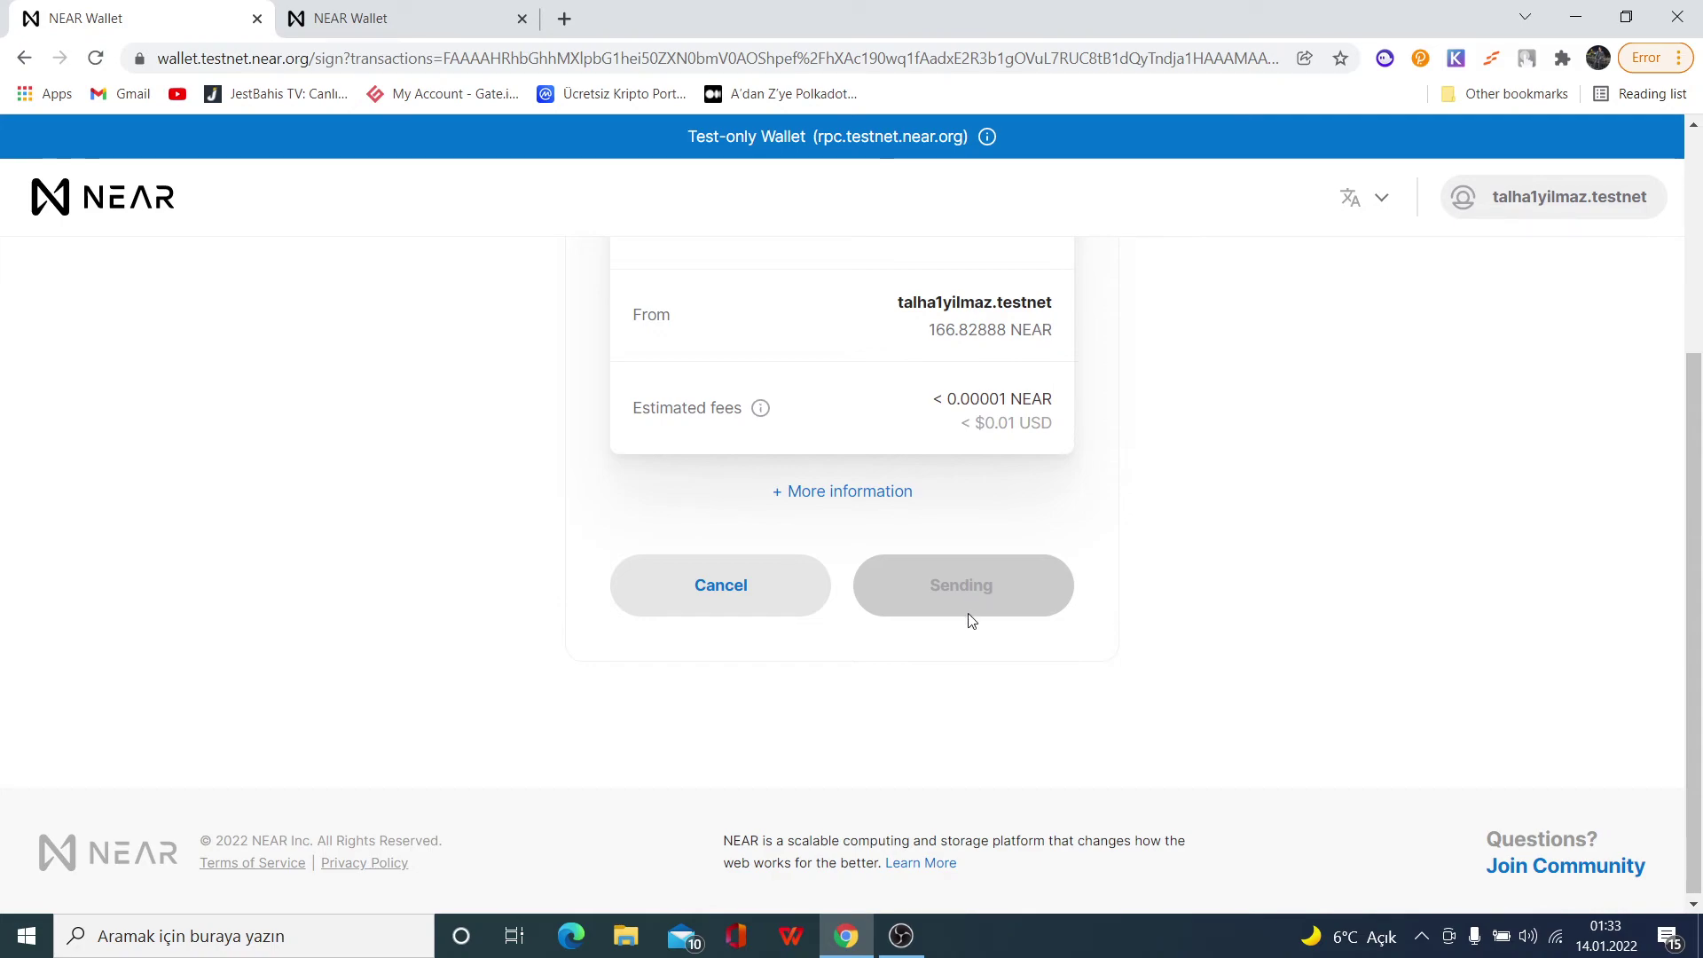
scroll(255, 263, up, 4)
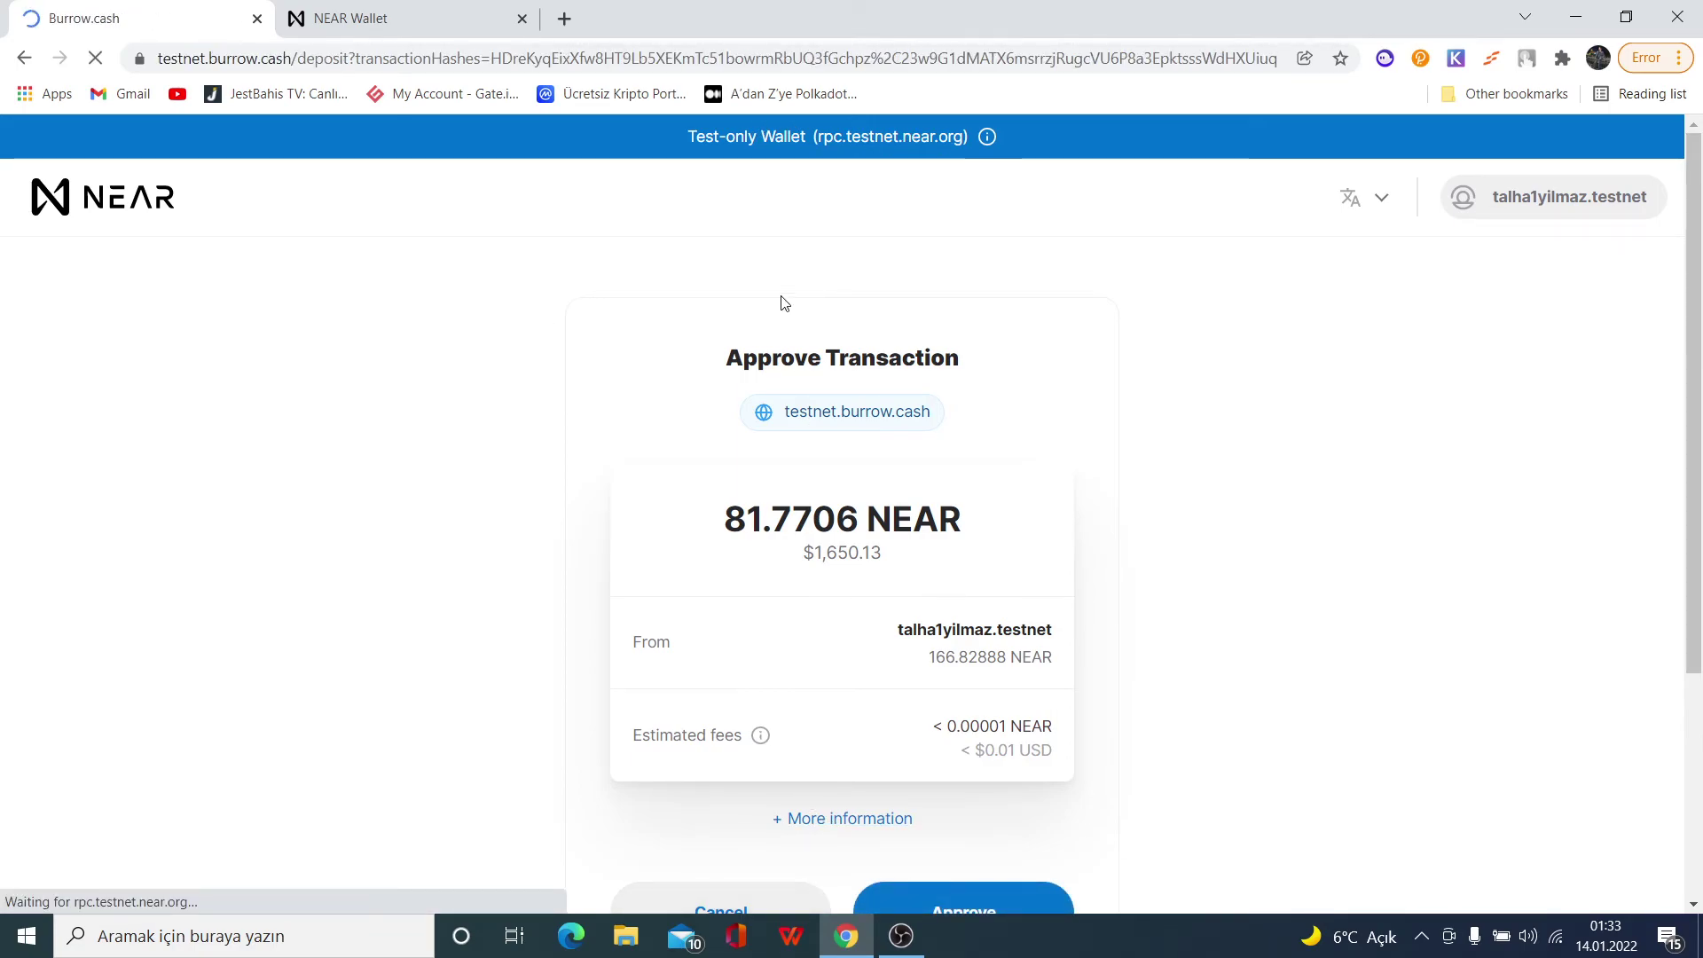
Step: Supply another 71.4867 NEAR from the deposit assets list as collateral and approve the wallet transaction
scroll(801, 328, down, 1)
scroll(976, 372, down, 3)
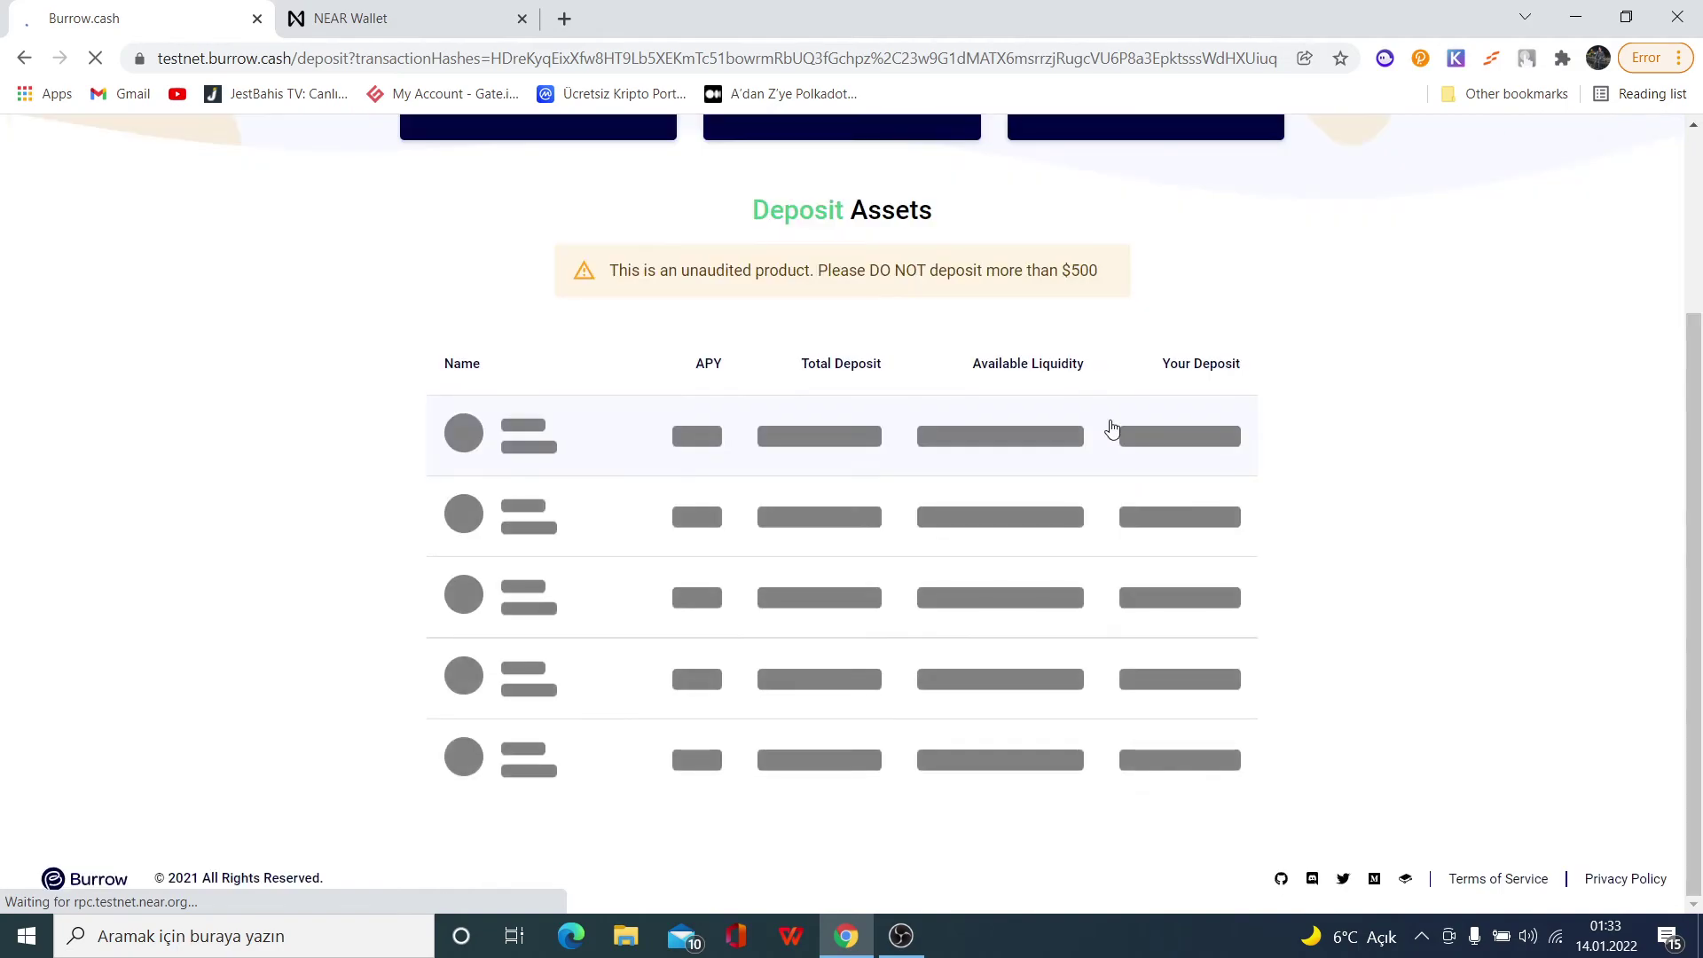
scroll(1104, 428, up, 3)
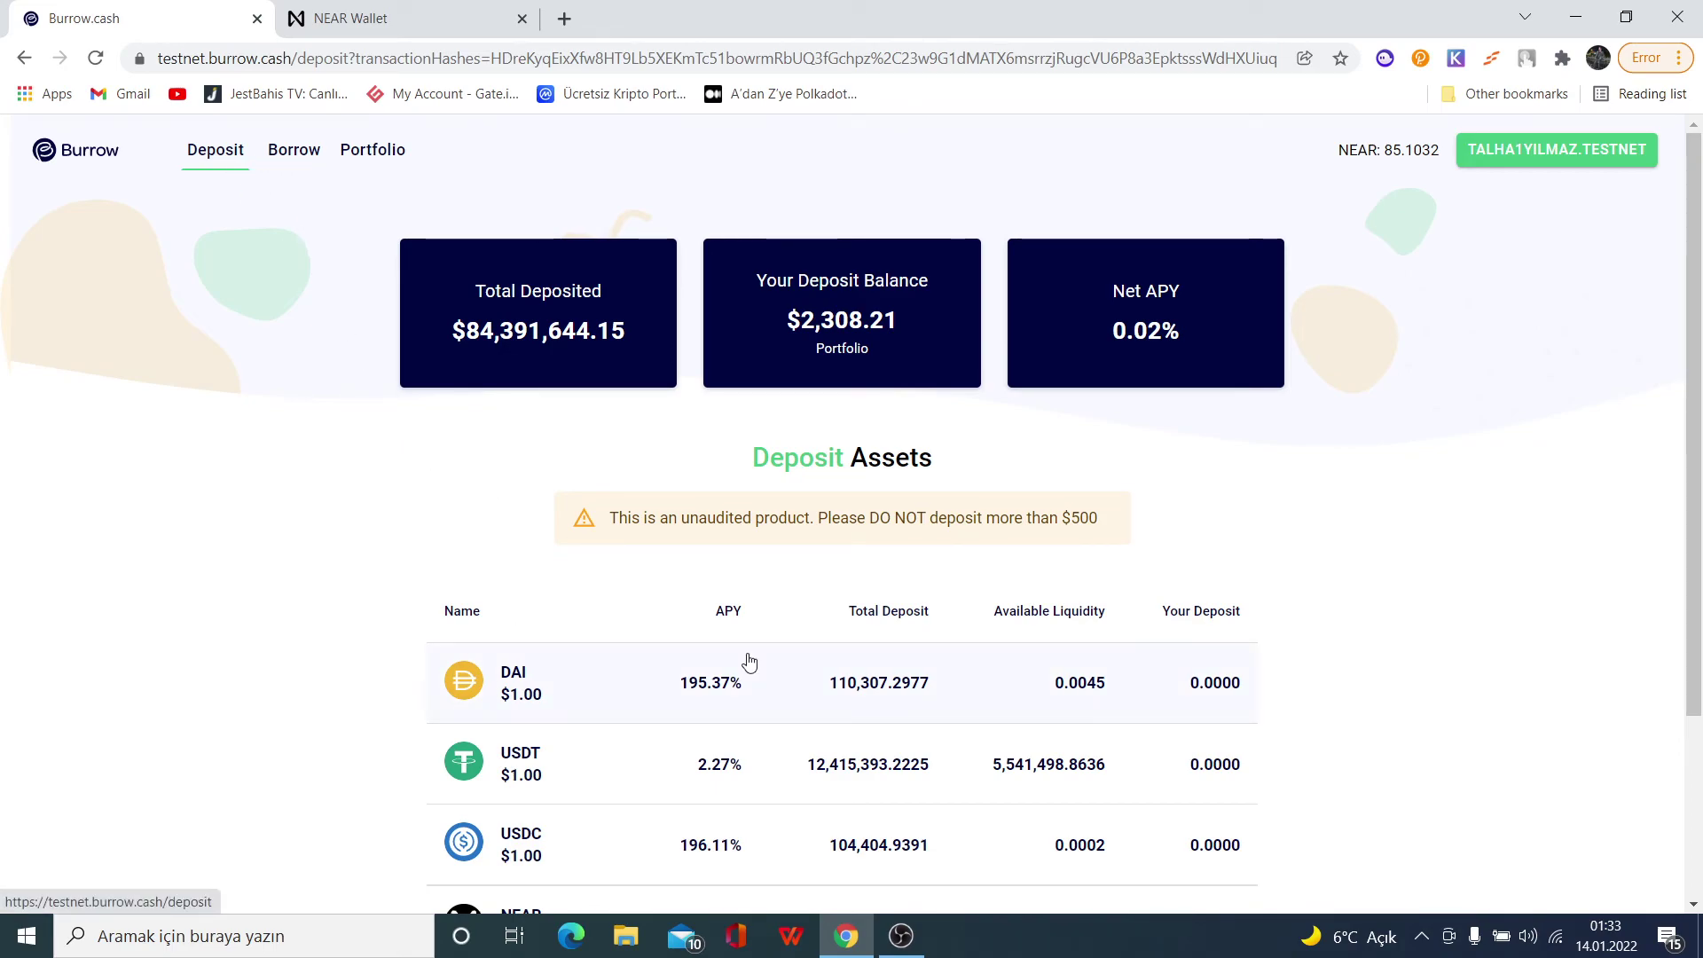
scroll(746, 661, down, 3)
mouse_move(966, 535)
mouse_down()
mouse_move(834, 543)
mouse_move(979, 543)
mouse_up()
scroll(1020, 741, down, 1)
click(1029, 723)
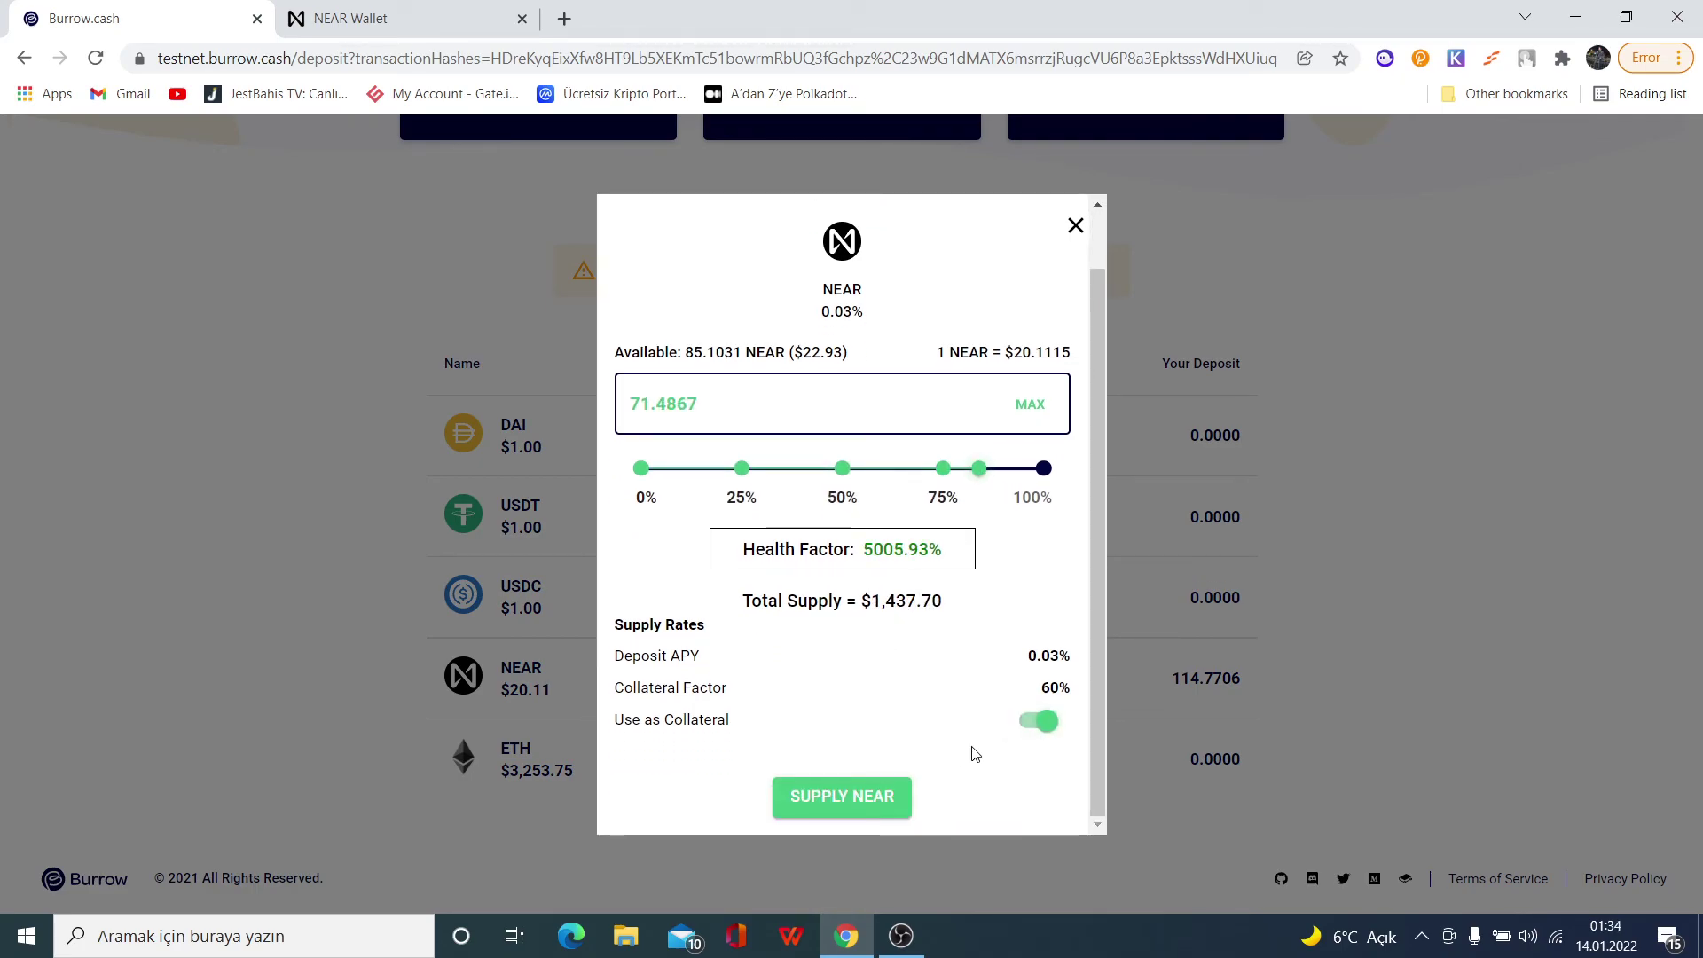
click(869, 795)
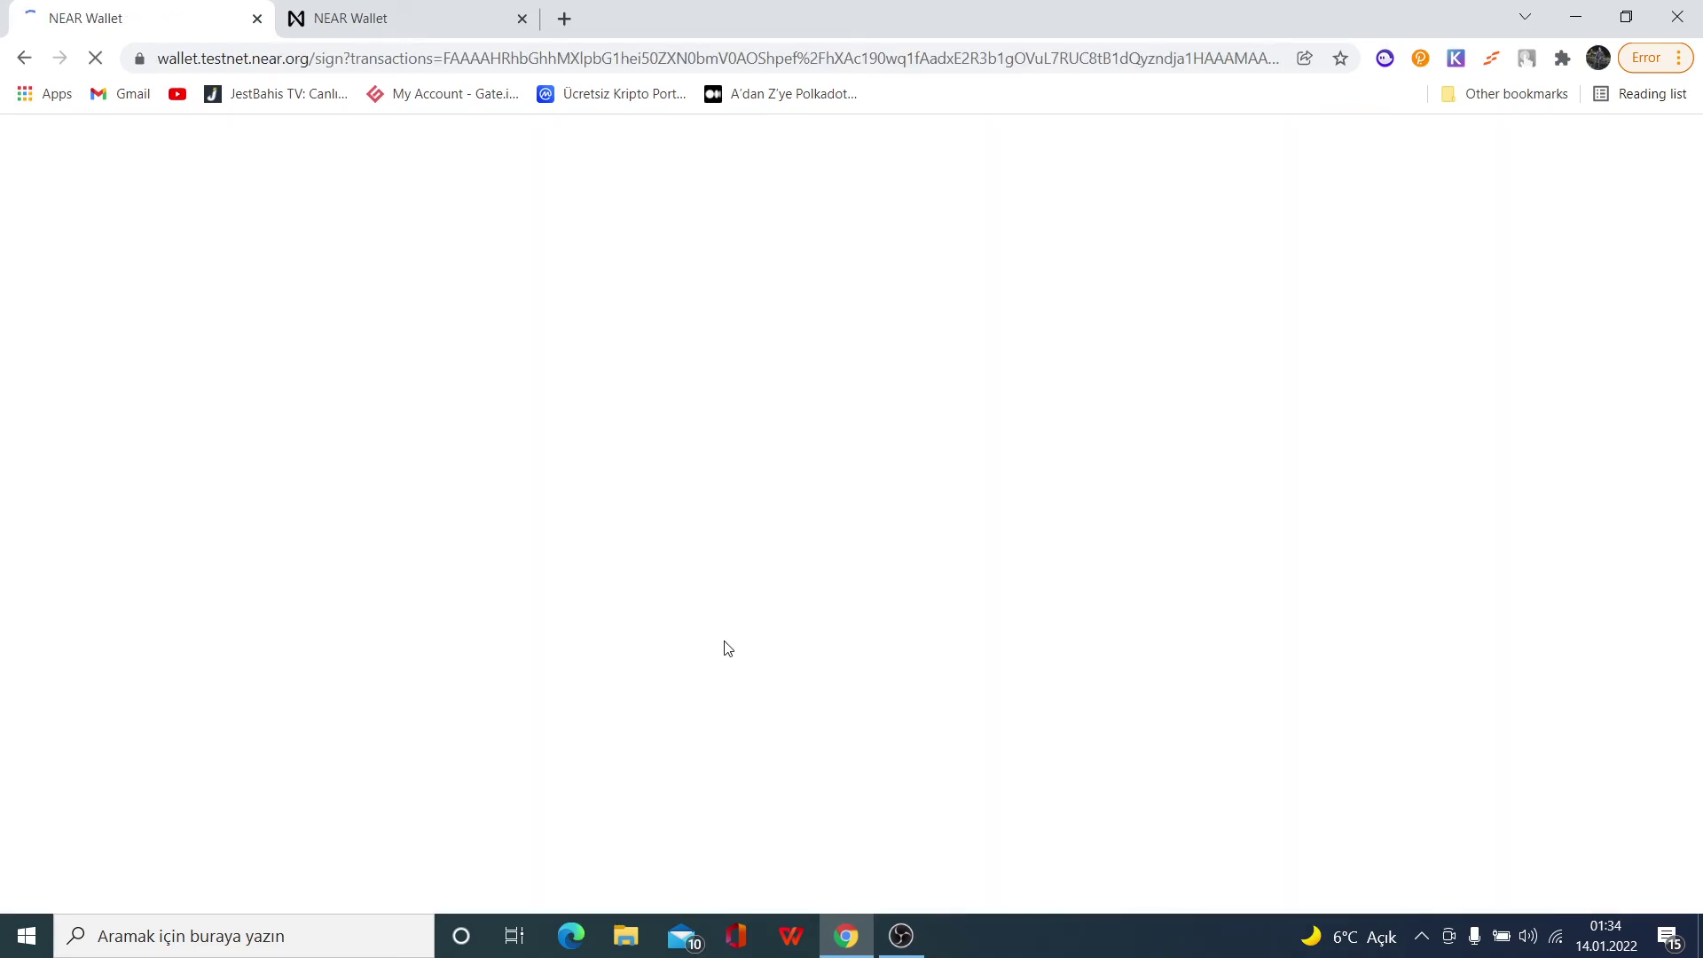
scroll(832, 647, down, 4)
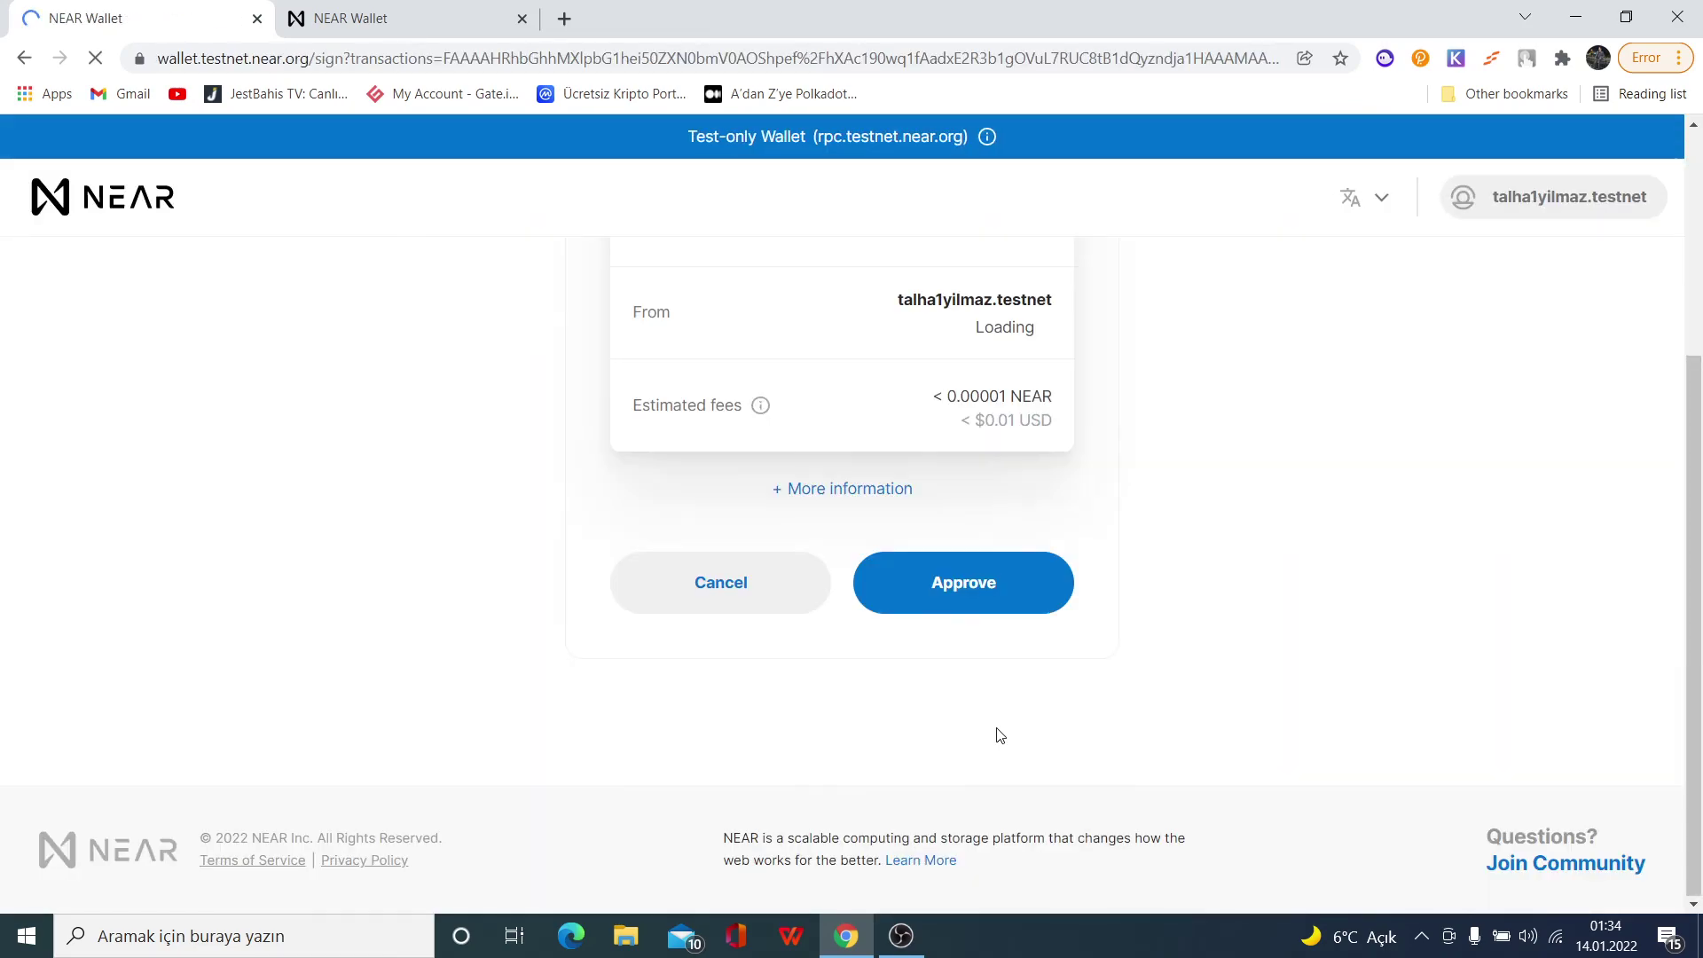
click(1018, 610)
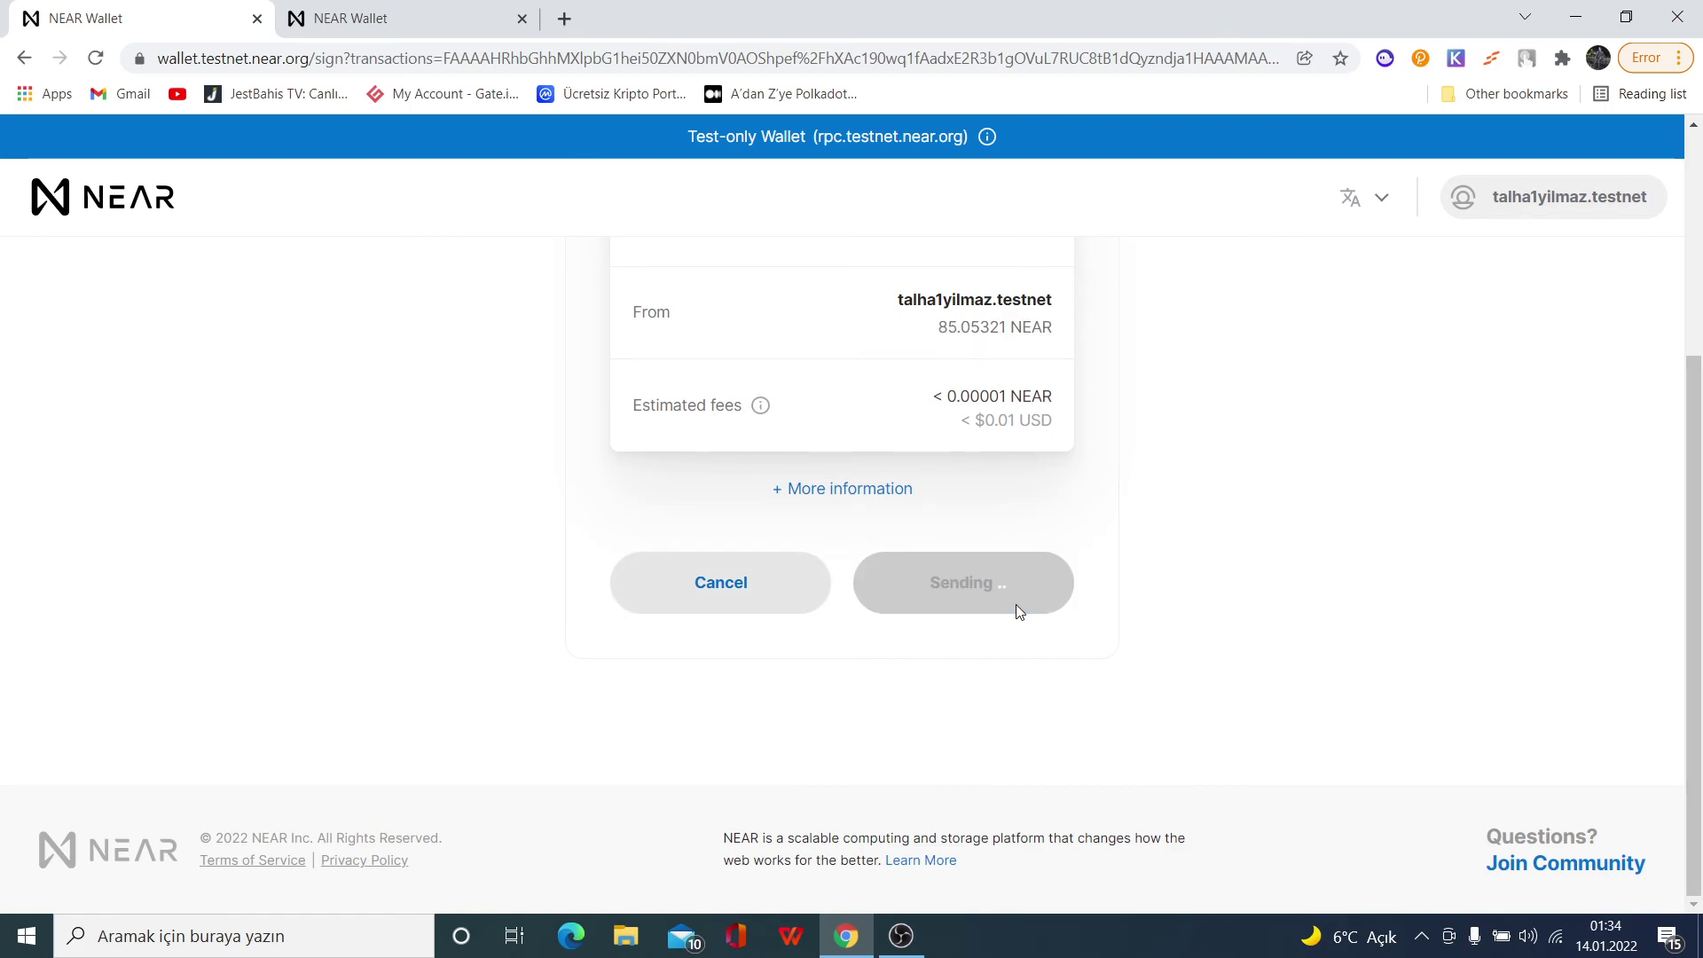